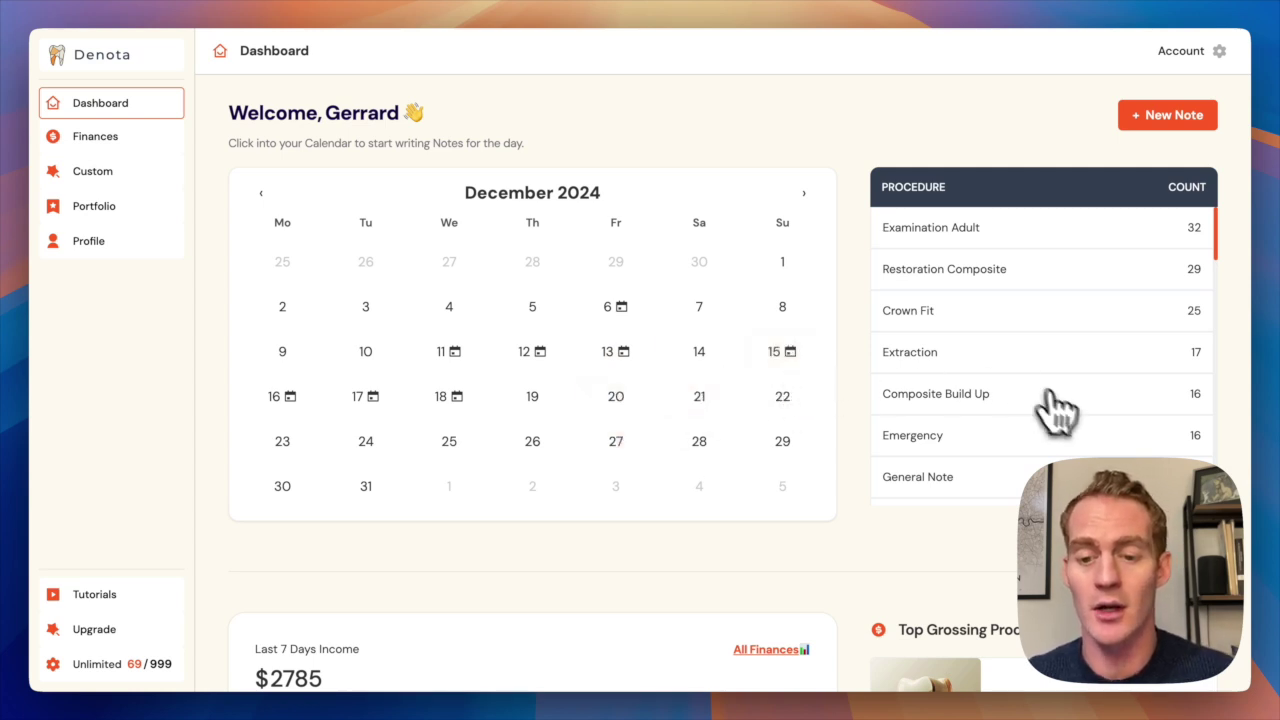
scroll(1071, 443, "down", 5)
scroll(1071, 443, "up", 5)
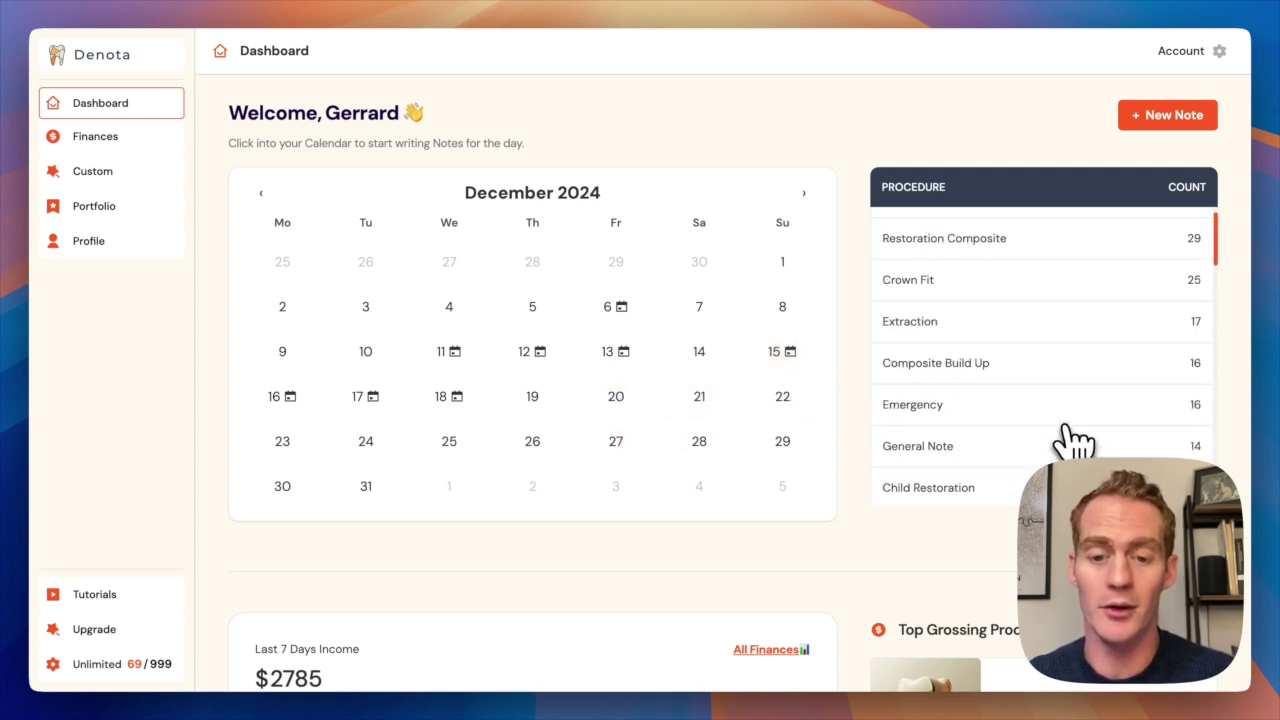
scroll(871, 286, "down", 2)
scroll(866, 230, "up", 2)
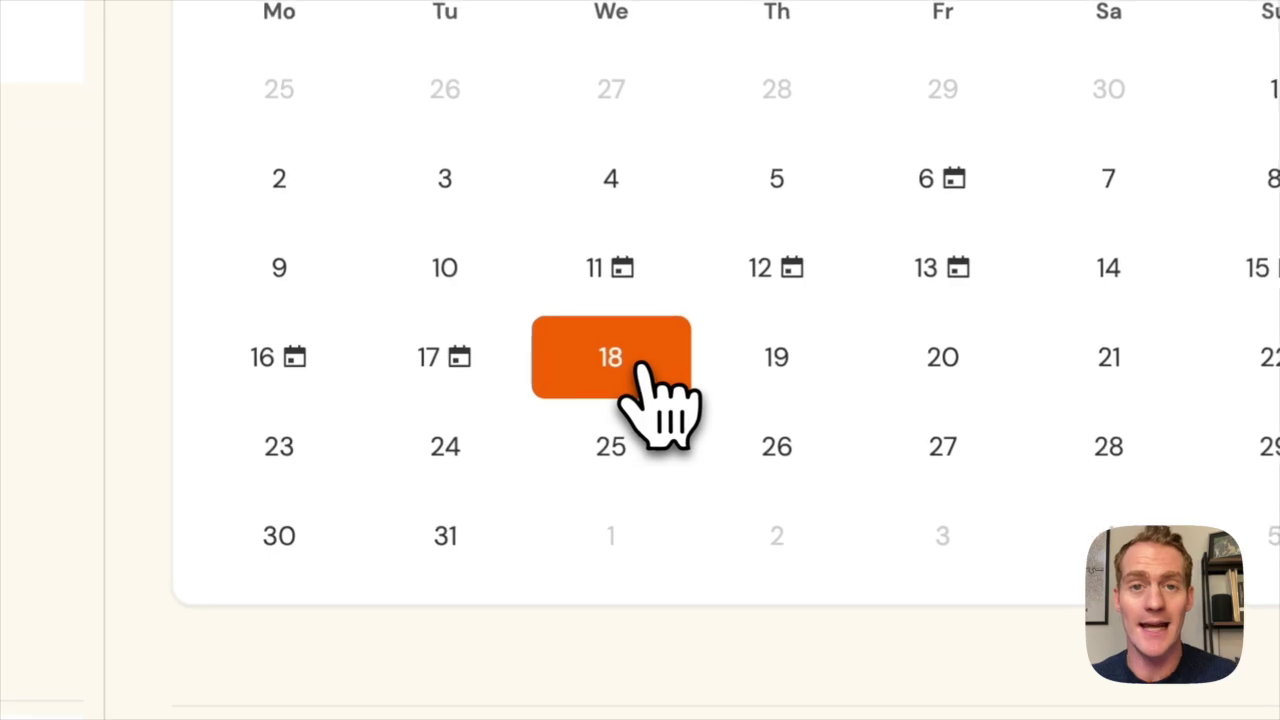
Open December 18, 2024 in the calendar and create a new note using the Restoration Composite procedure
left_click(645, 368)
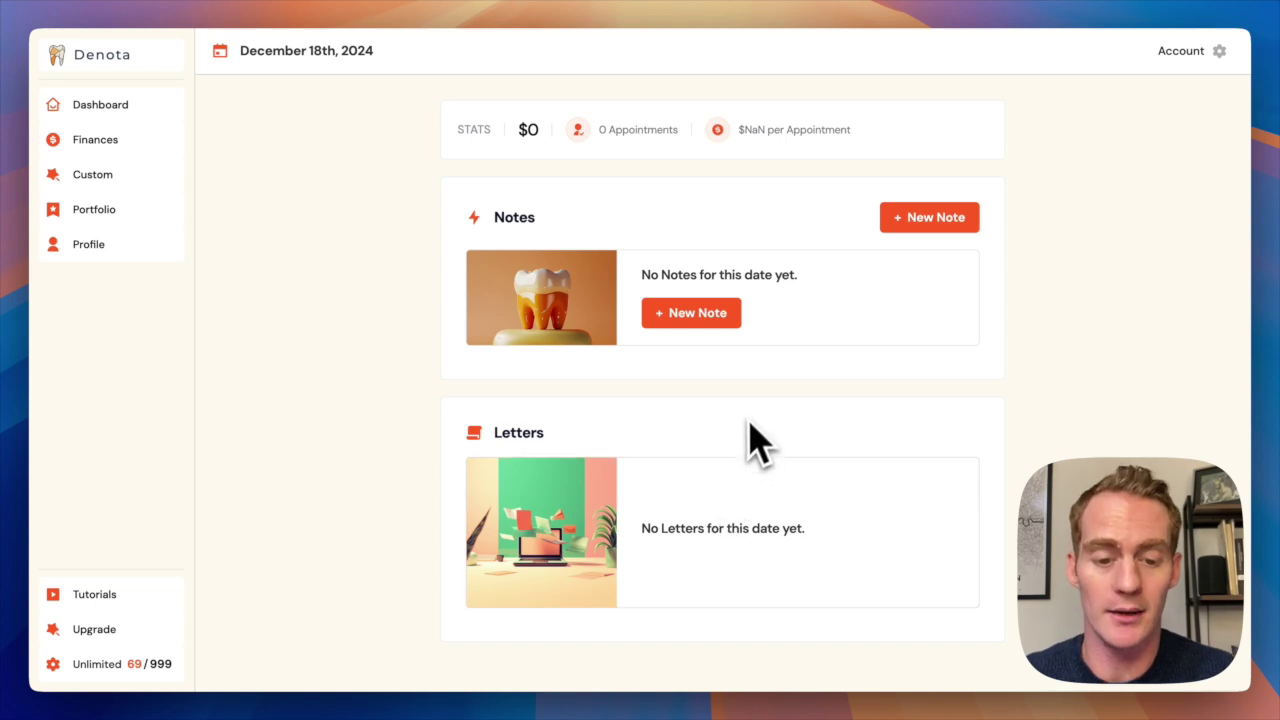
left_click(729, 318)
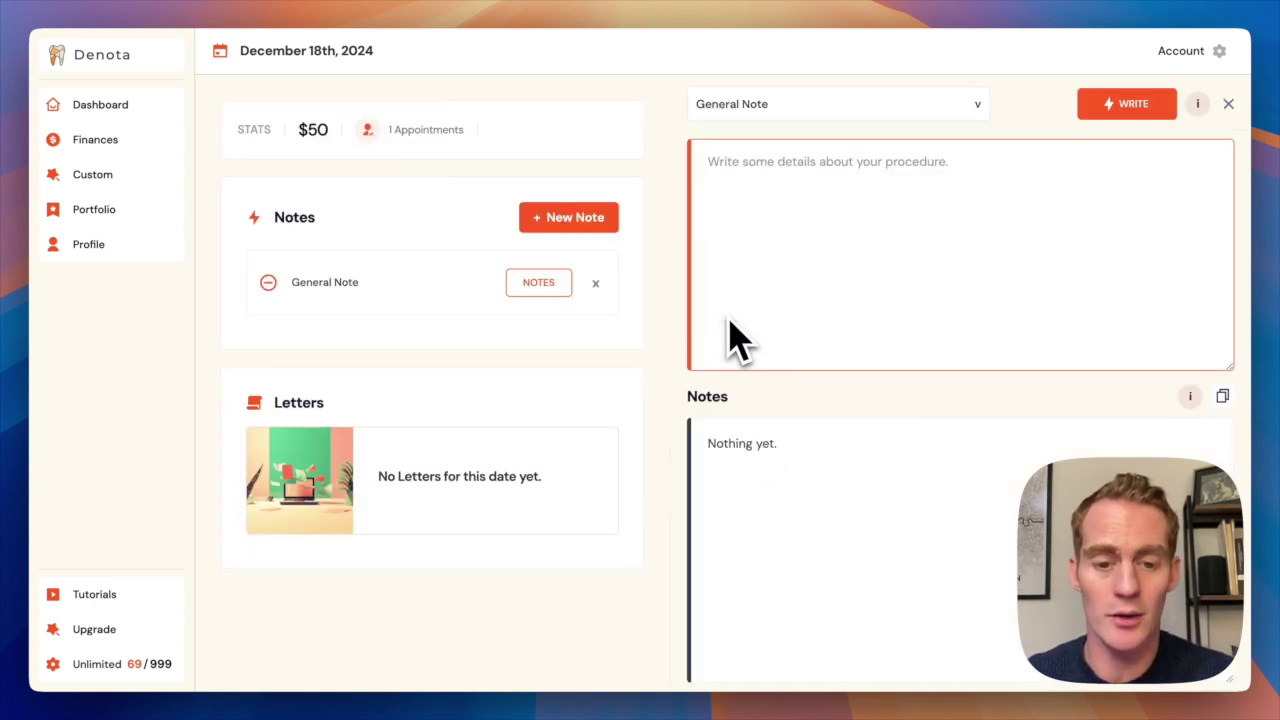
left_click(852, 124)
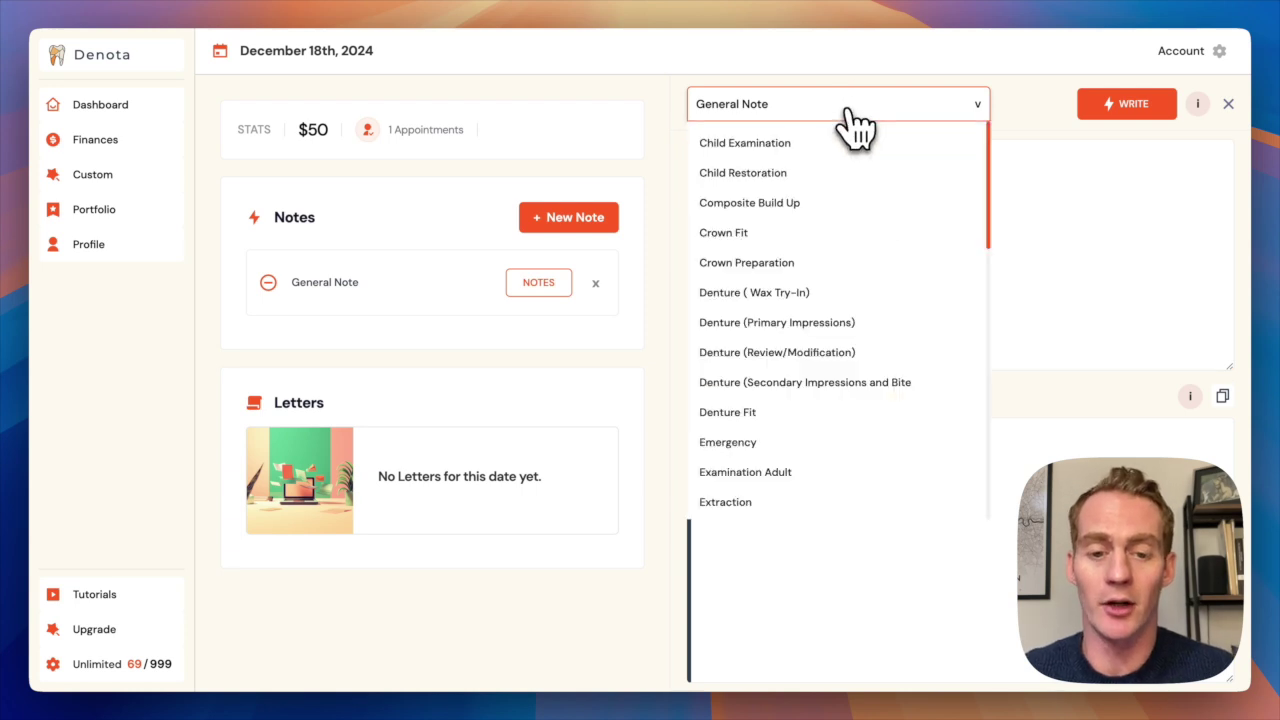
scroll(857, 386, "down", 5)
scroll(857, 386, "down", 2)
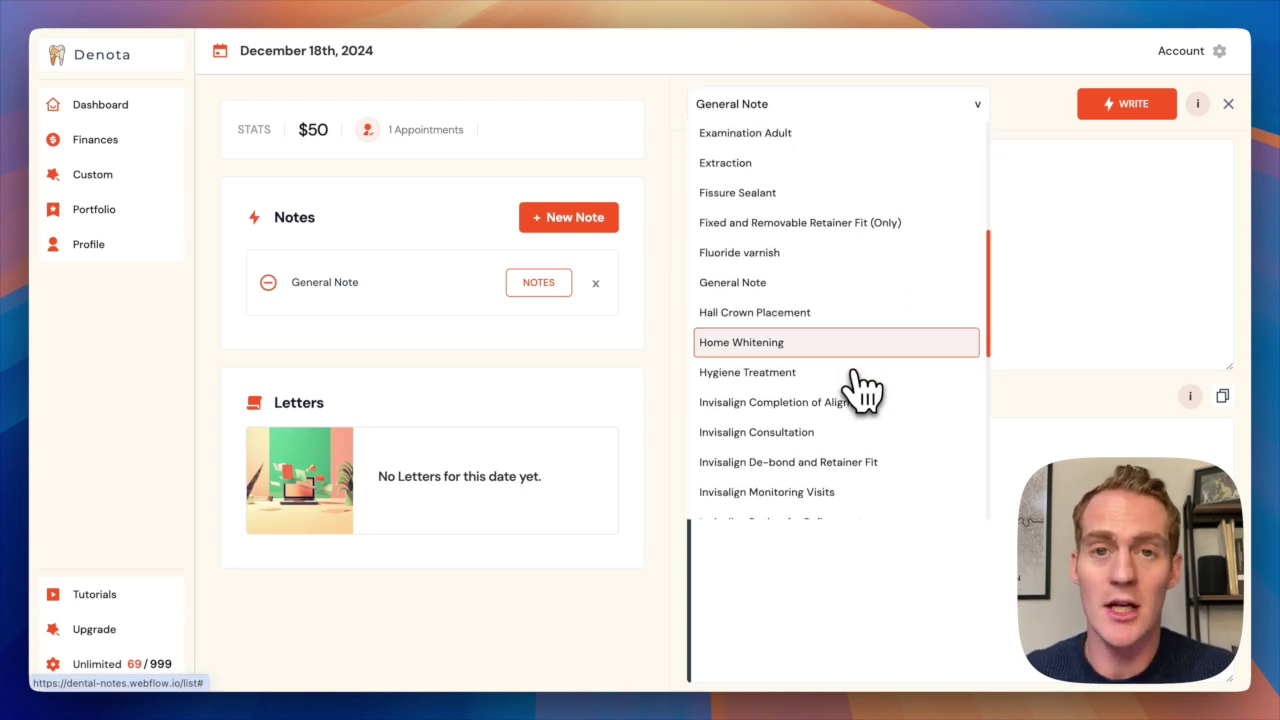
scroll(858, 387, "up", 7)
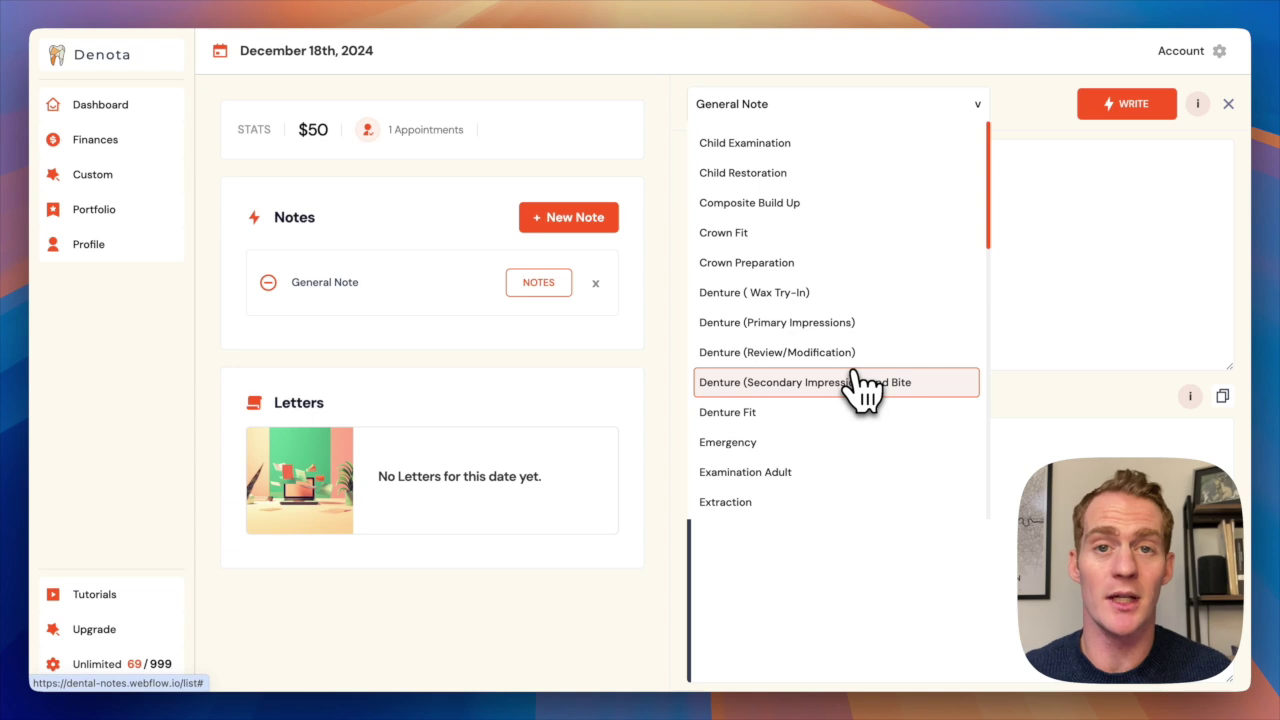
scroll(857, 386, "down", 8)
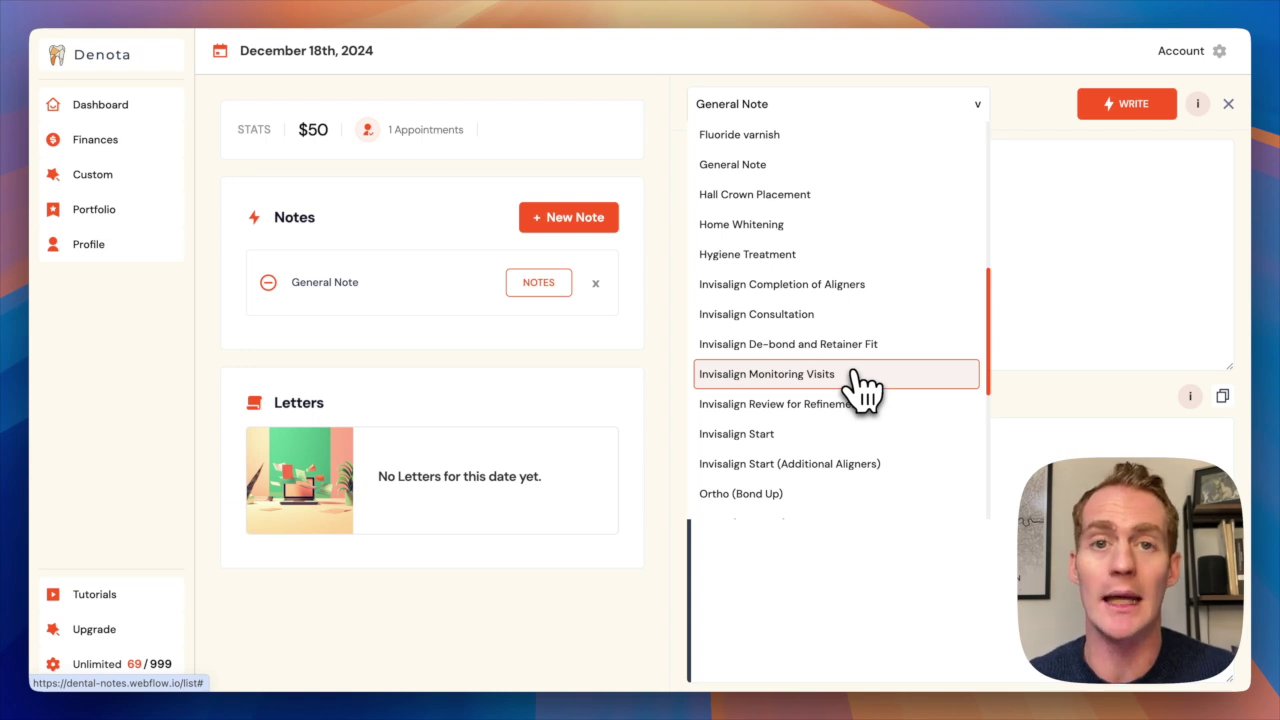
scroll(857, 380, "down", 7)
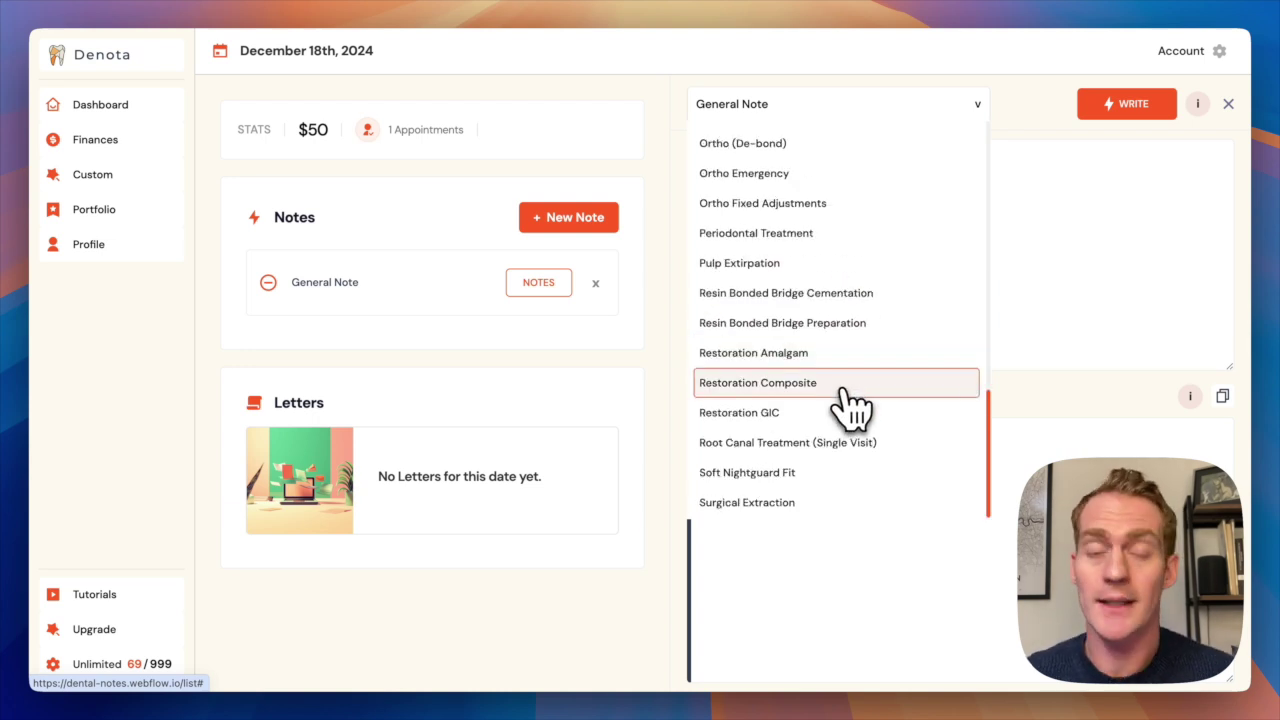
left_click(843, 390)
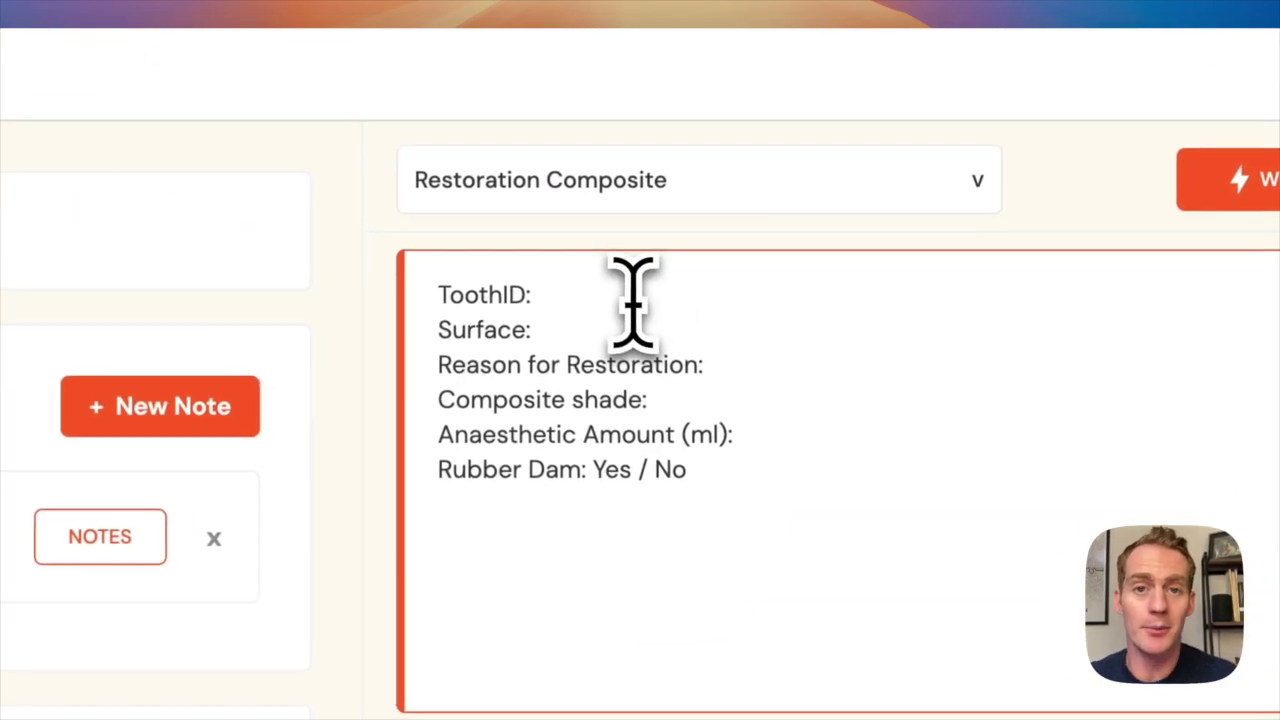
Fill in the note details with ToothID 18, surface MO and Caries as the reason for restoration
left_click(648, 290)
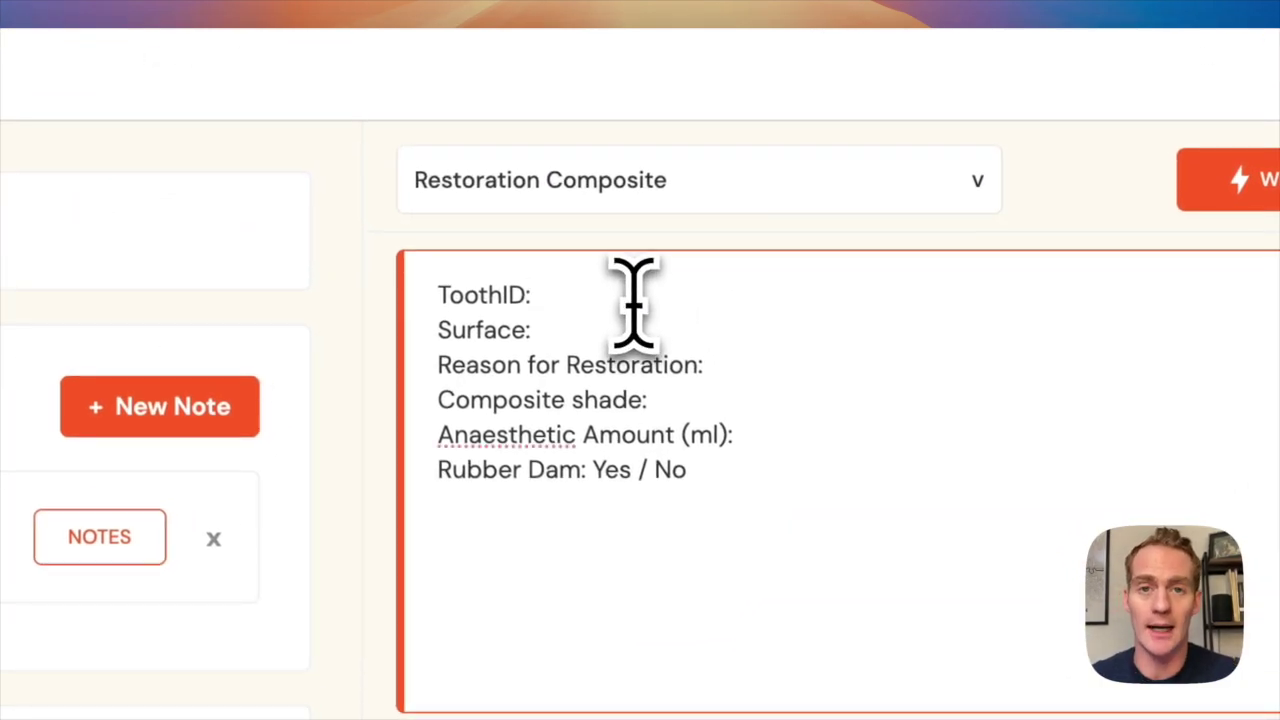
type("18")
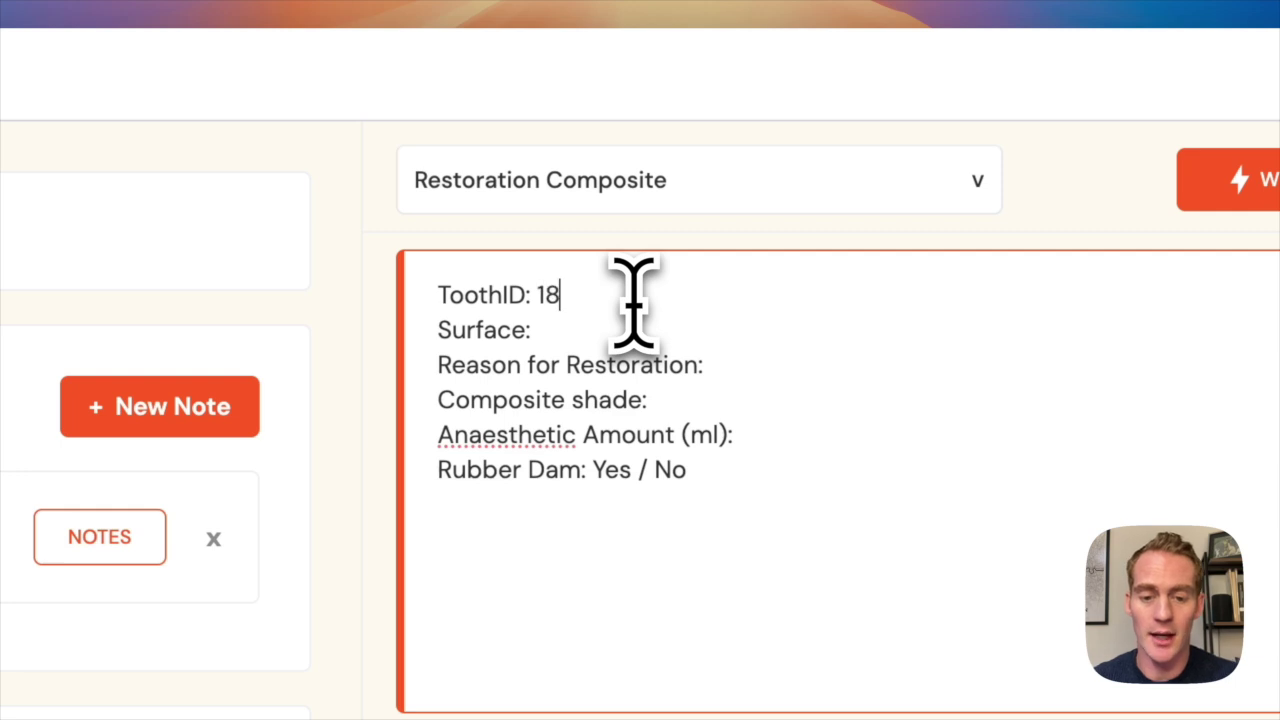
left_click(630, 333)
type("MO")
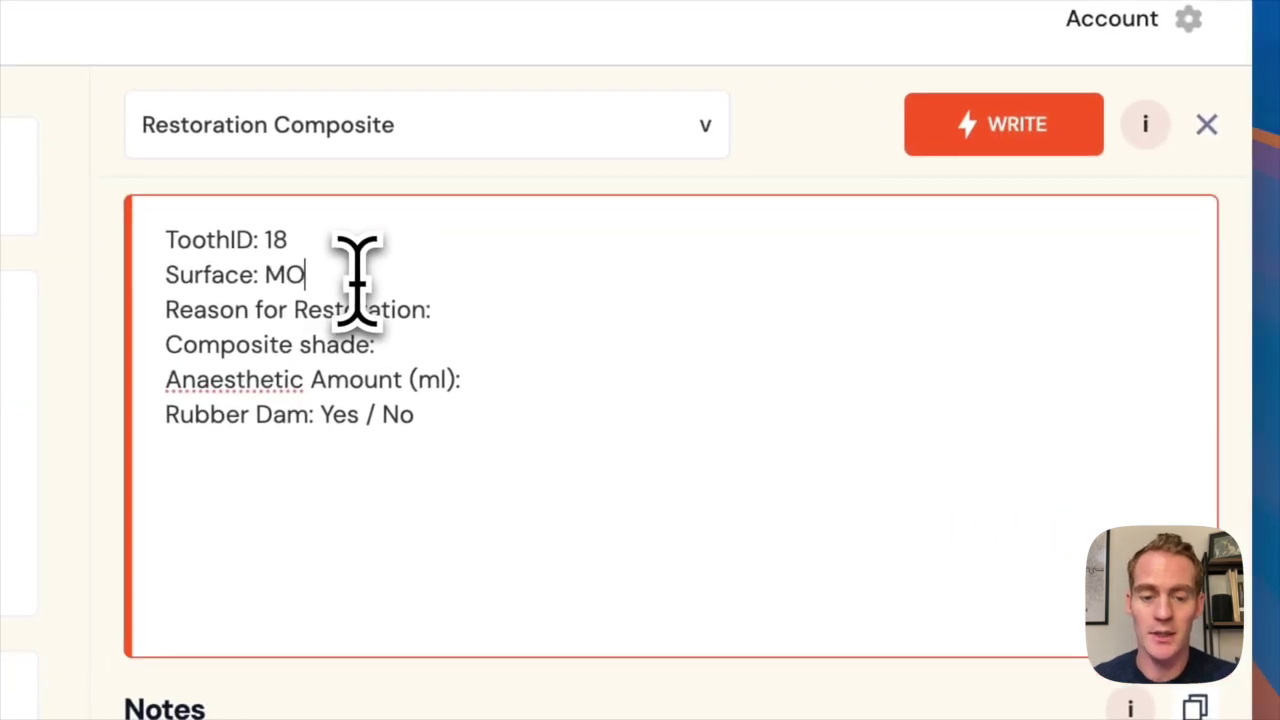
left_click(500, 316)
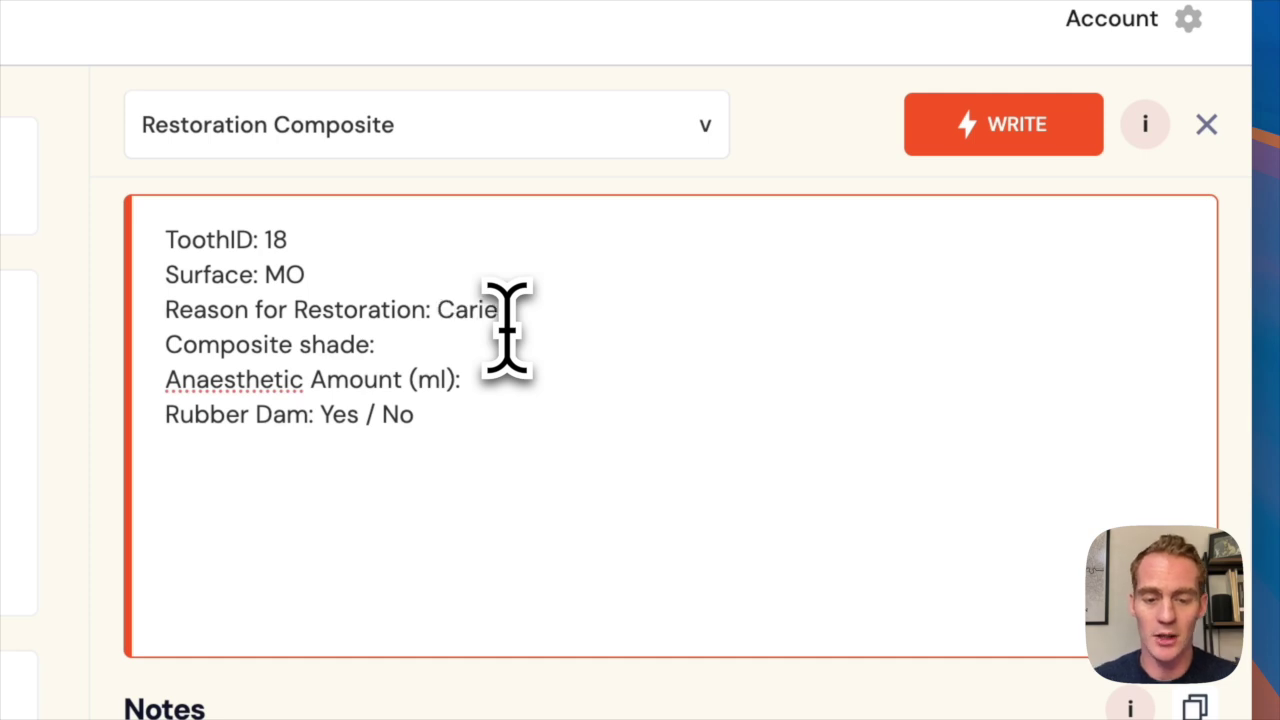
Complete the details with composite shade A1, anaesthetic amount 2.2 ml and rubber dam Yes, and generate the note
left_click(432, 344)
type("A1")
left_click(497, 385)
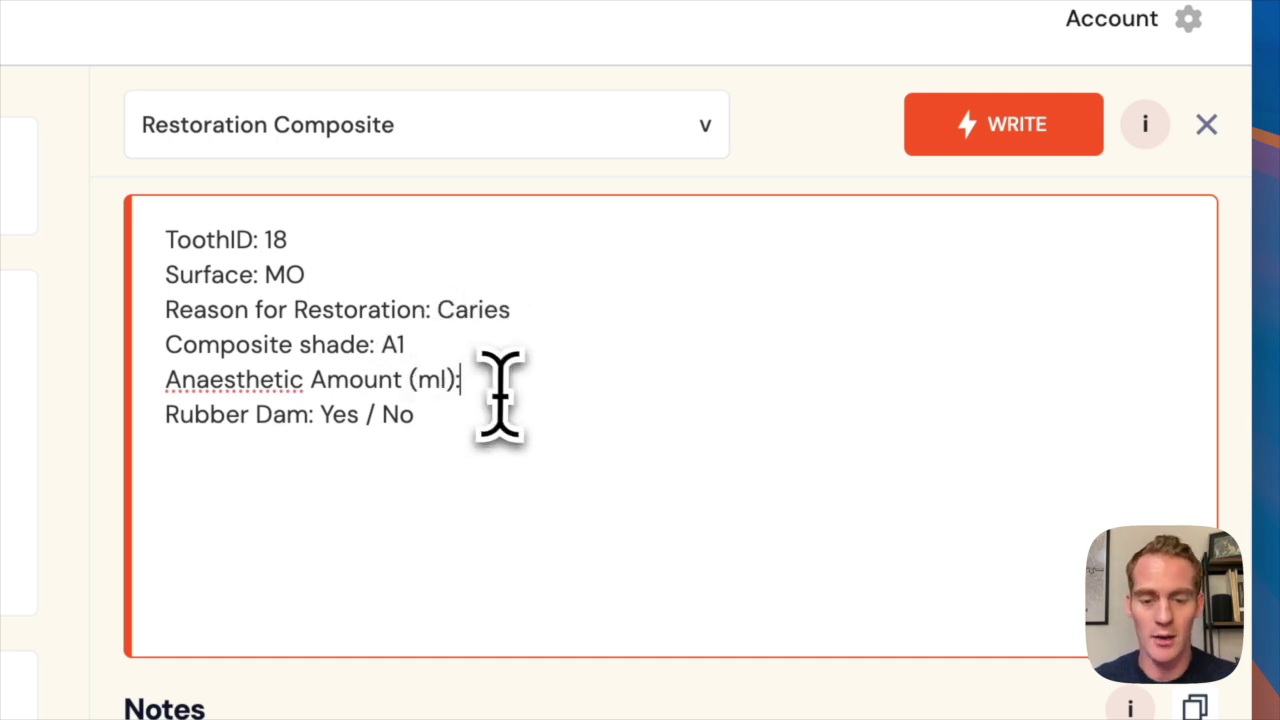
type("2.2")
left_click(437, 425)
key("BackSpace")
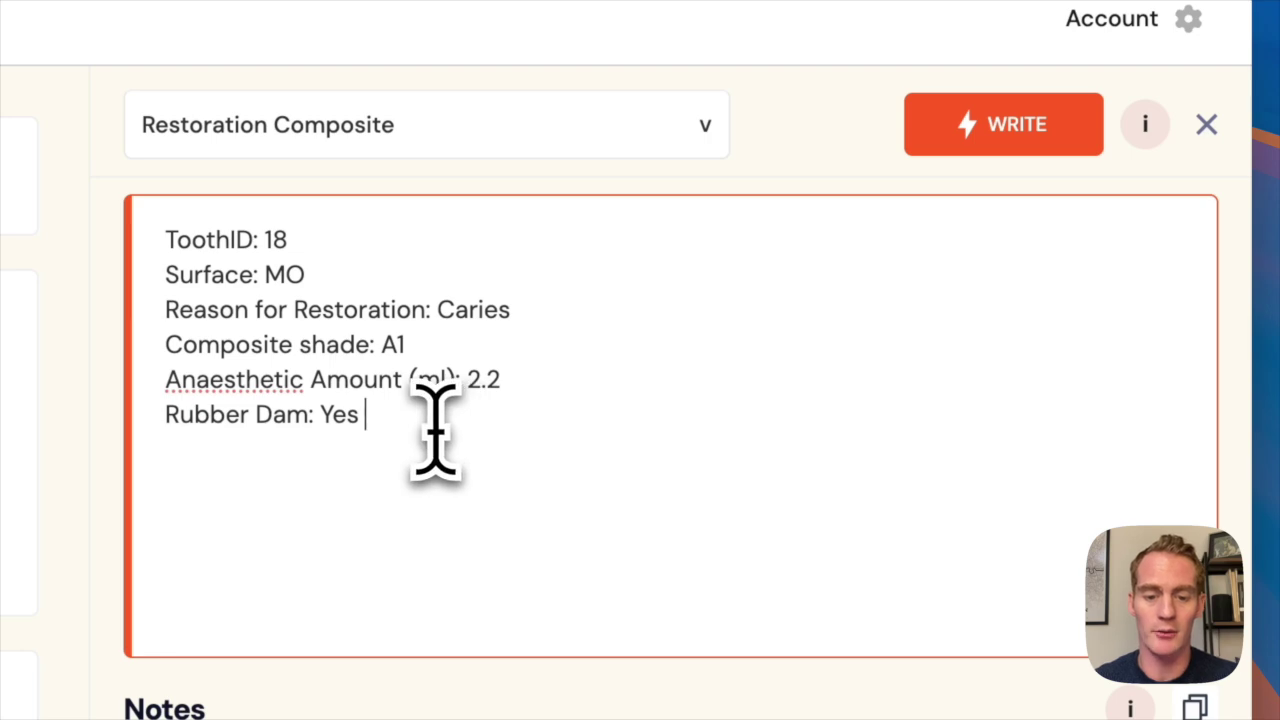
left_click(1025, 130)
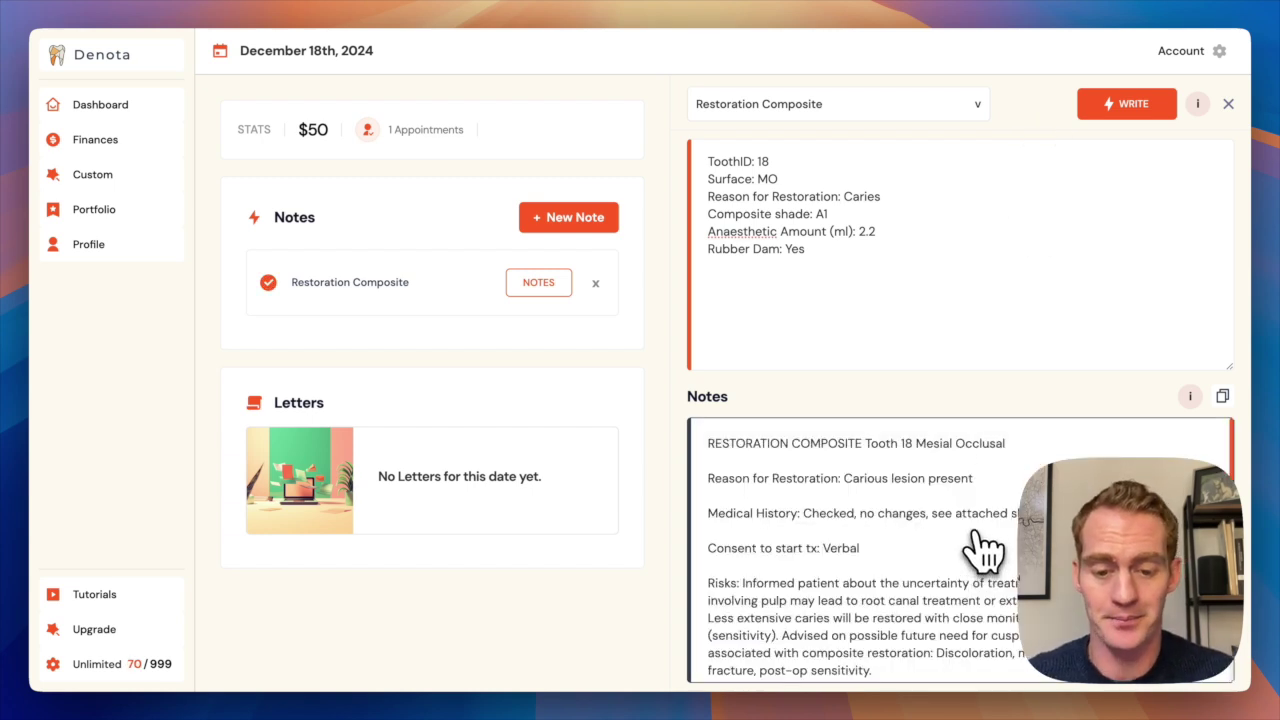
Review the generated Restoration Composite notes, checking the tooth surface wording, risks and procedure sections
left_click_drag(917, 443, 1007, 443)
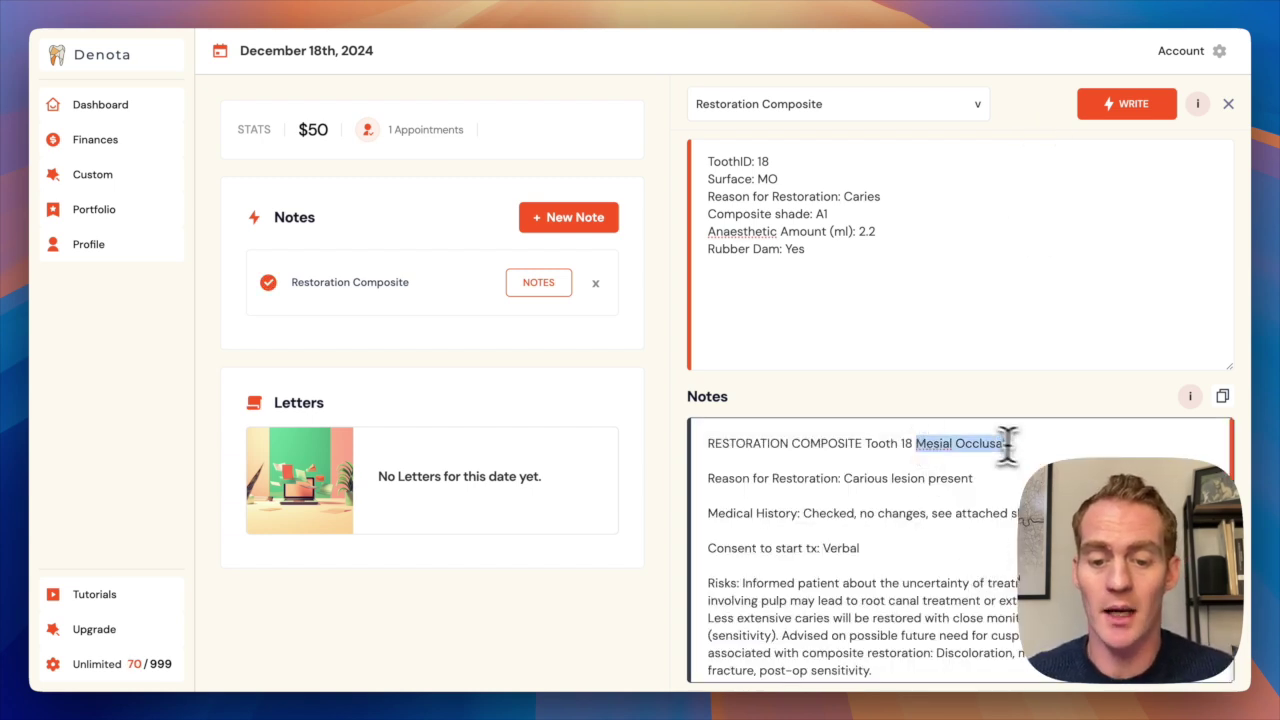
left_click(943, 490)
scroll(943, 490, "down", 3)
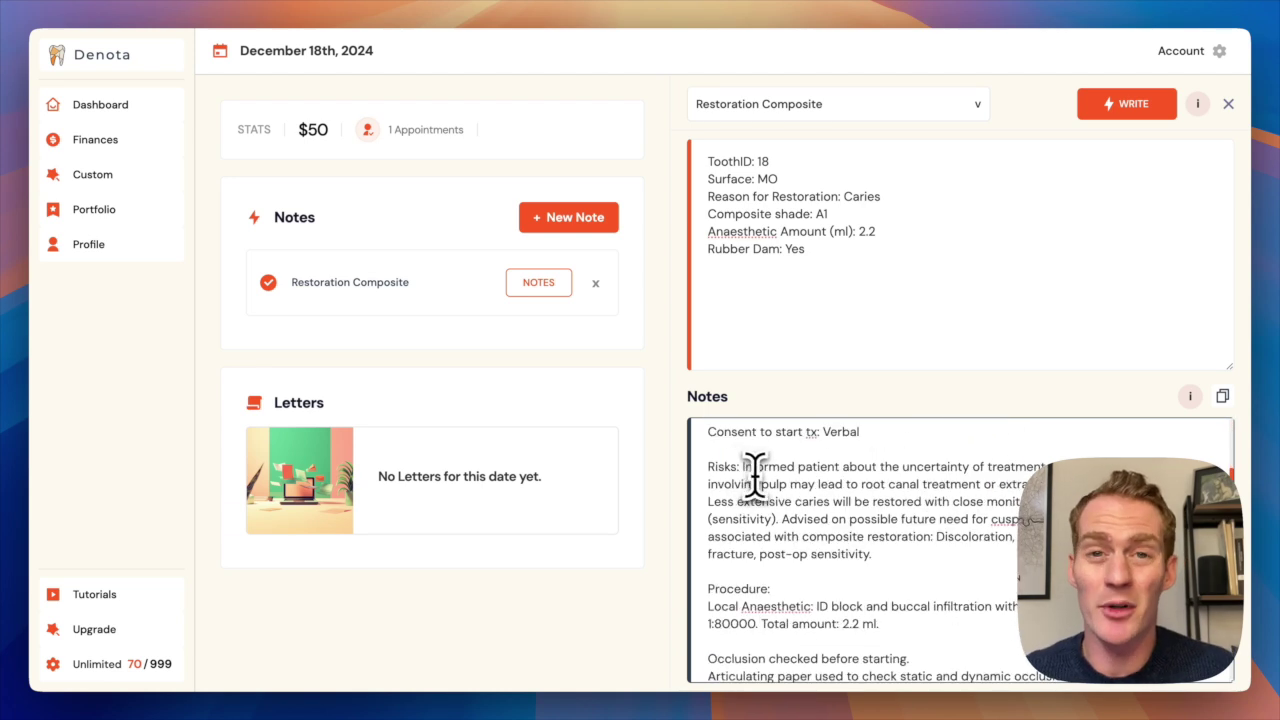
scroll(800, 480, "down", 3)
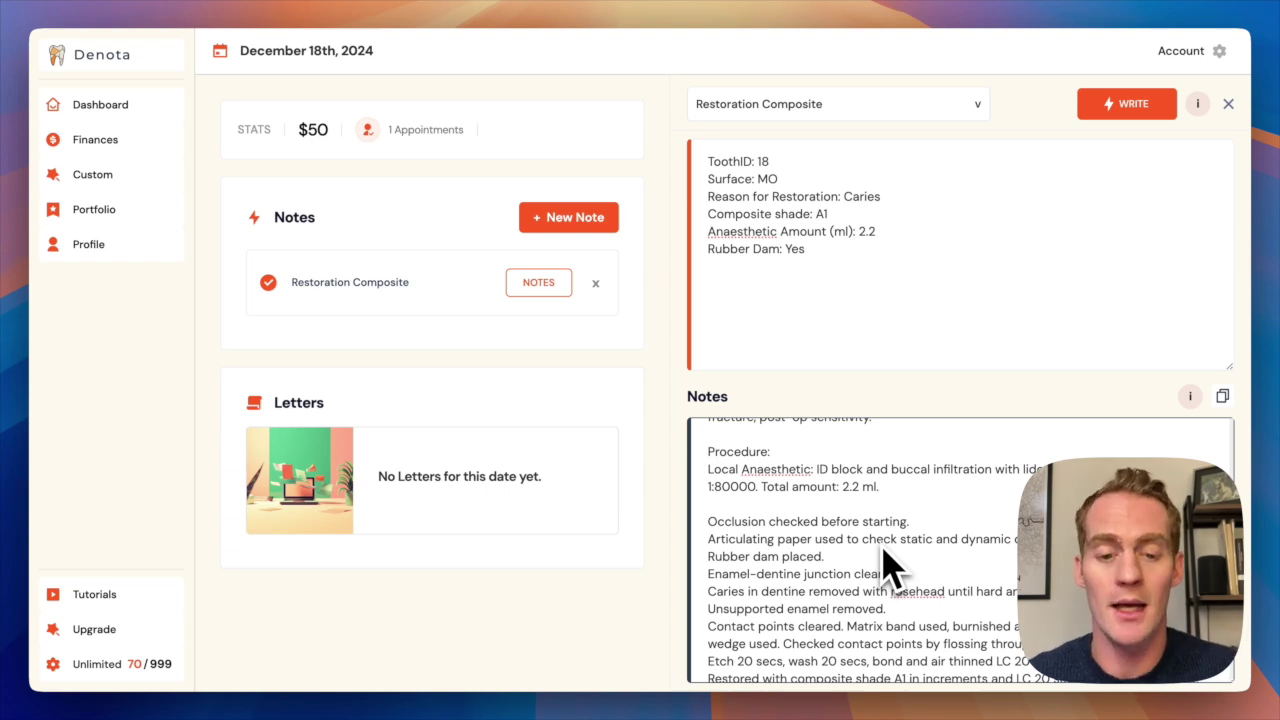
scroll(889, 567, "down", 2)
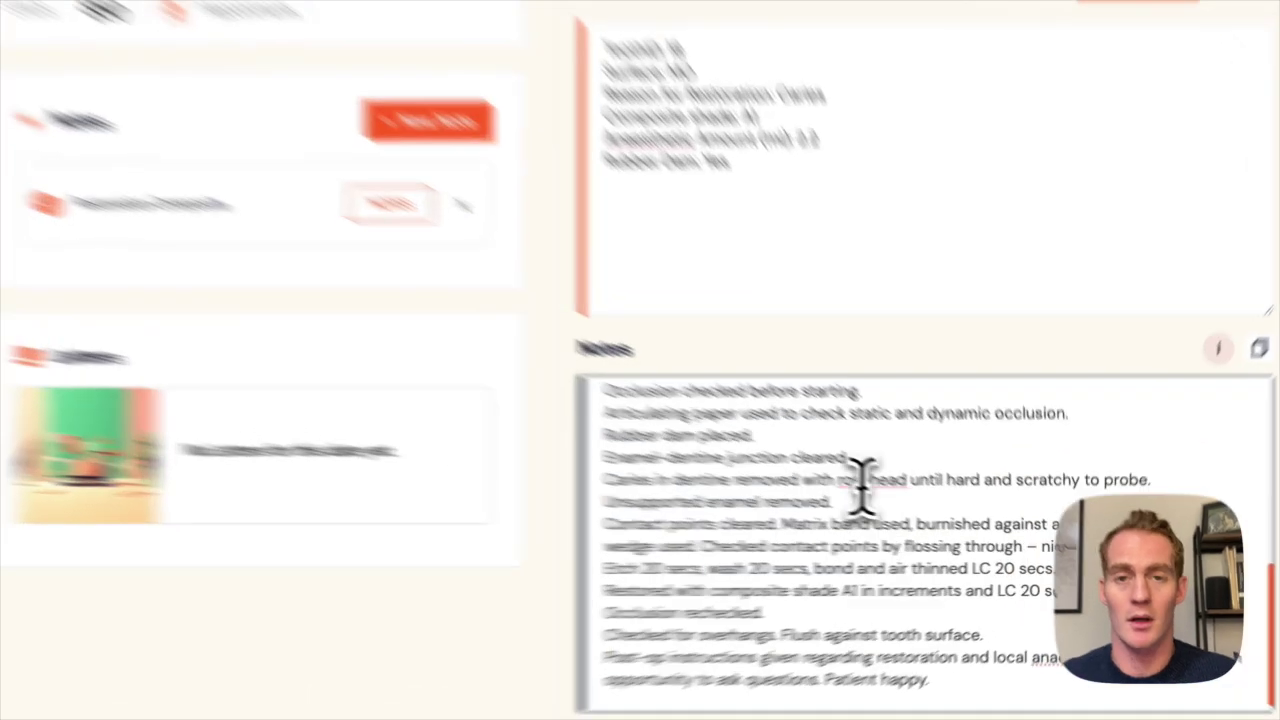
Insert a blank line after "Rubber dam placed." in the generated notes and remove it again
left_click(810, 437)
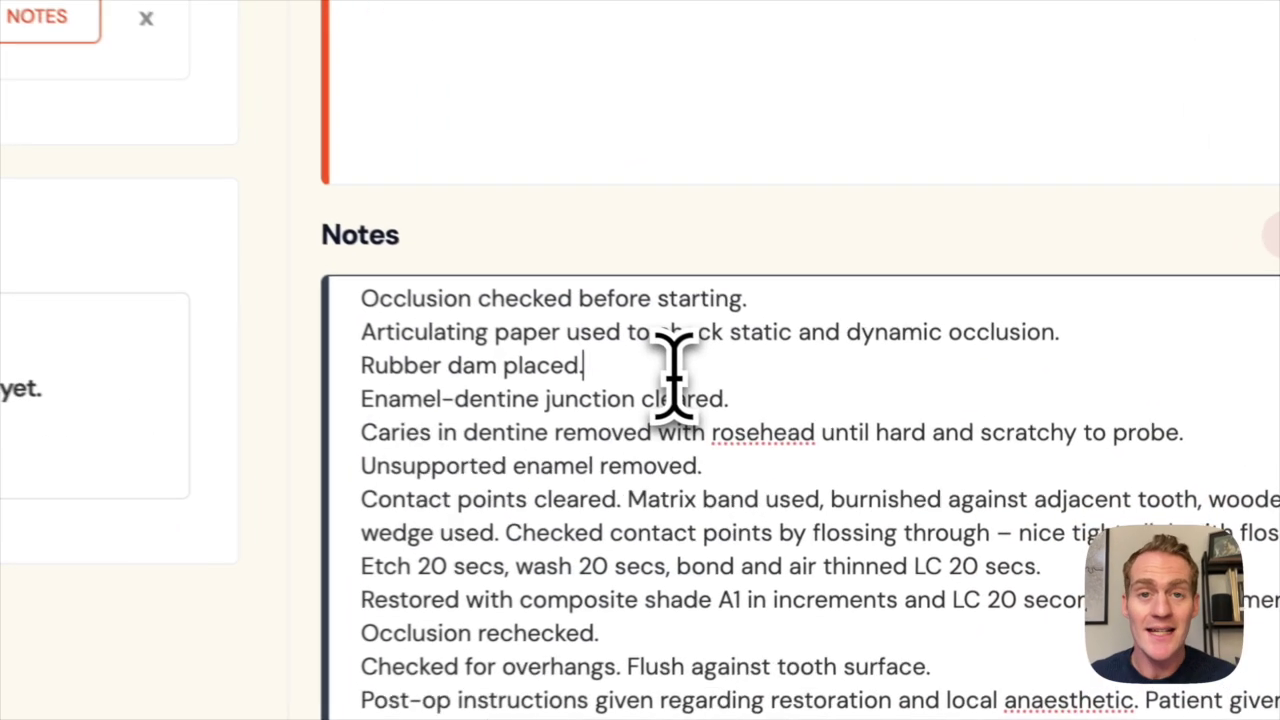
key("Return")
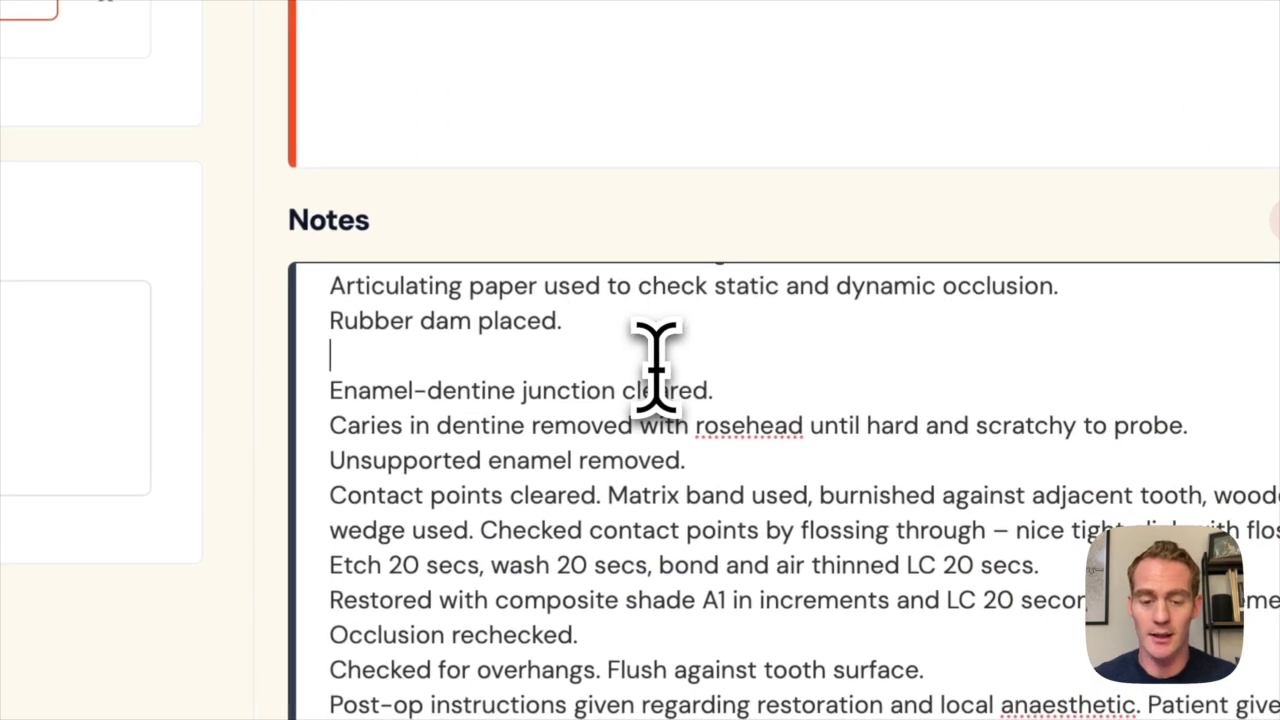
key("BackSpace")
scroll(623, 370, "up", 1)
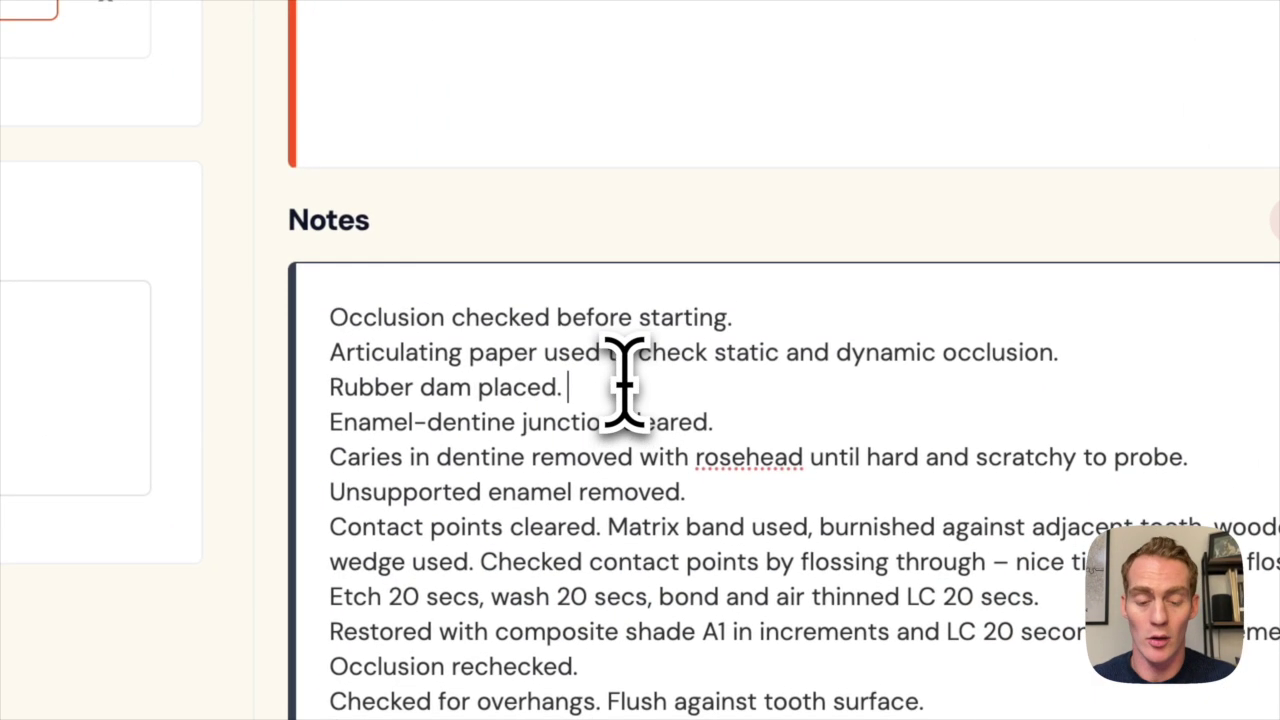
scroll(623, 375, "up", 6)
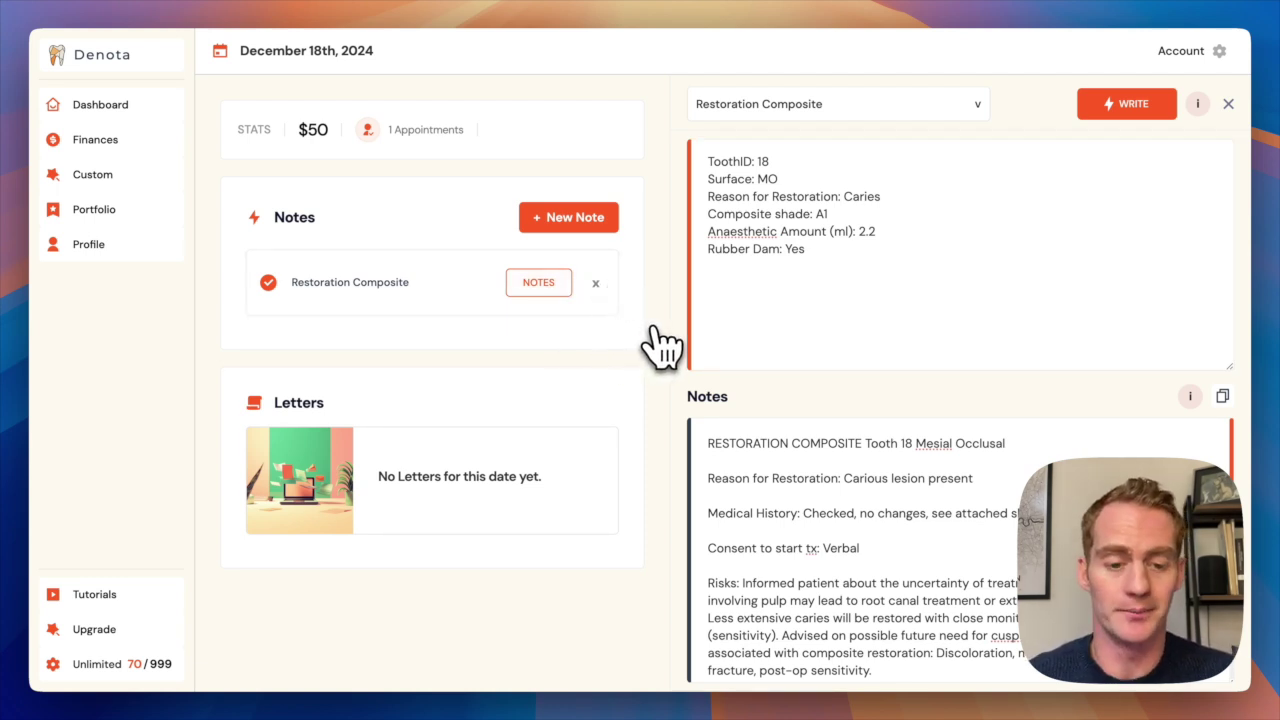
Create a second note for the same day using the Extraction procedure
left_click(605, 230)
left_click(889, 108)
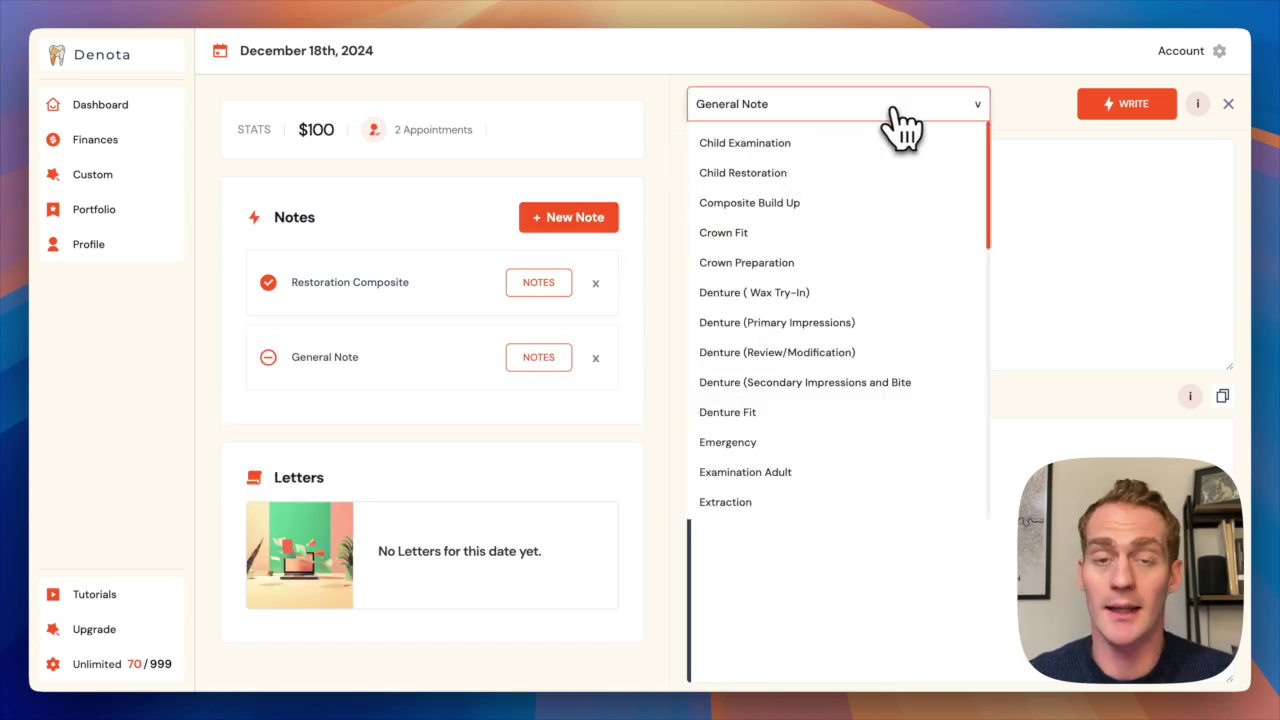
scroll(860, 300, "down", 3)
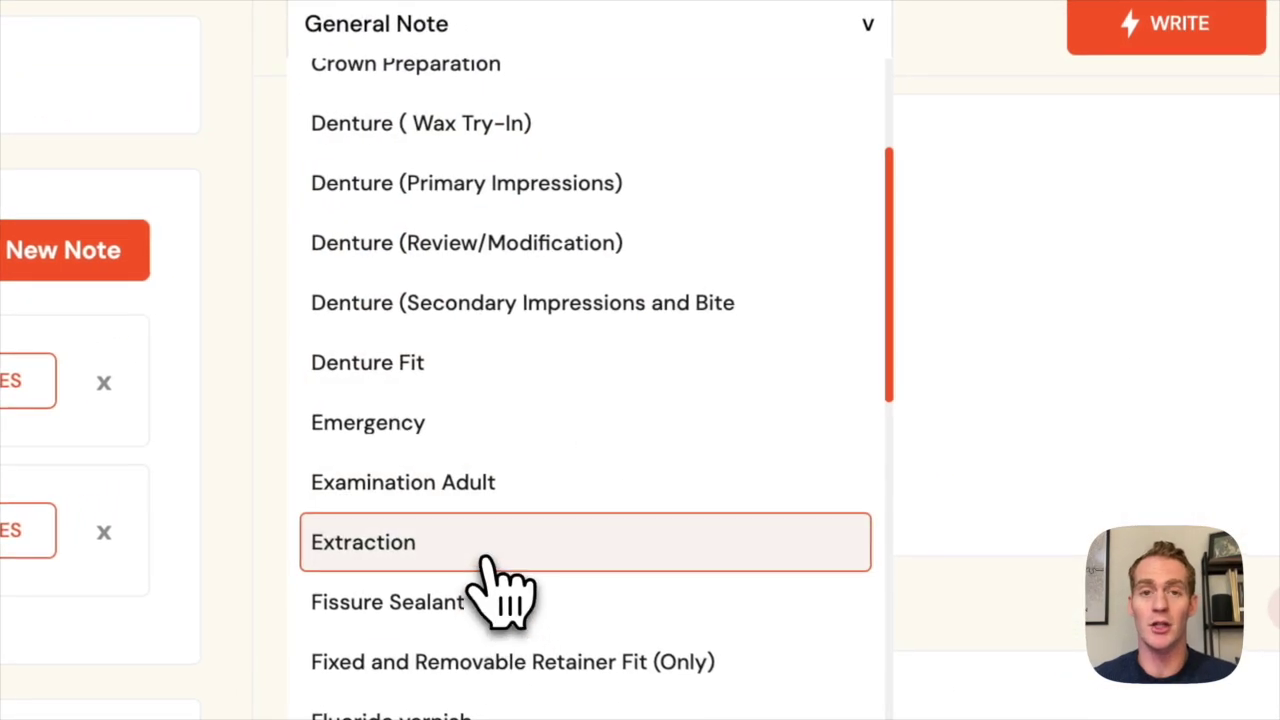
left_click(487, 560)
Enter ToothID 2, anaesthetic amount 4.4 ml and Written consent, and generate the extraction note
type("2")
left_click(634, 173)
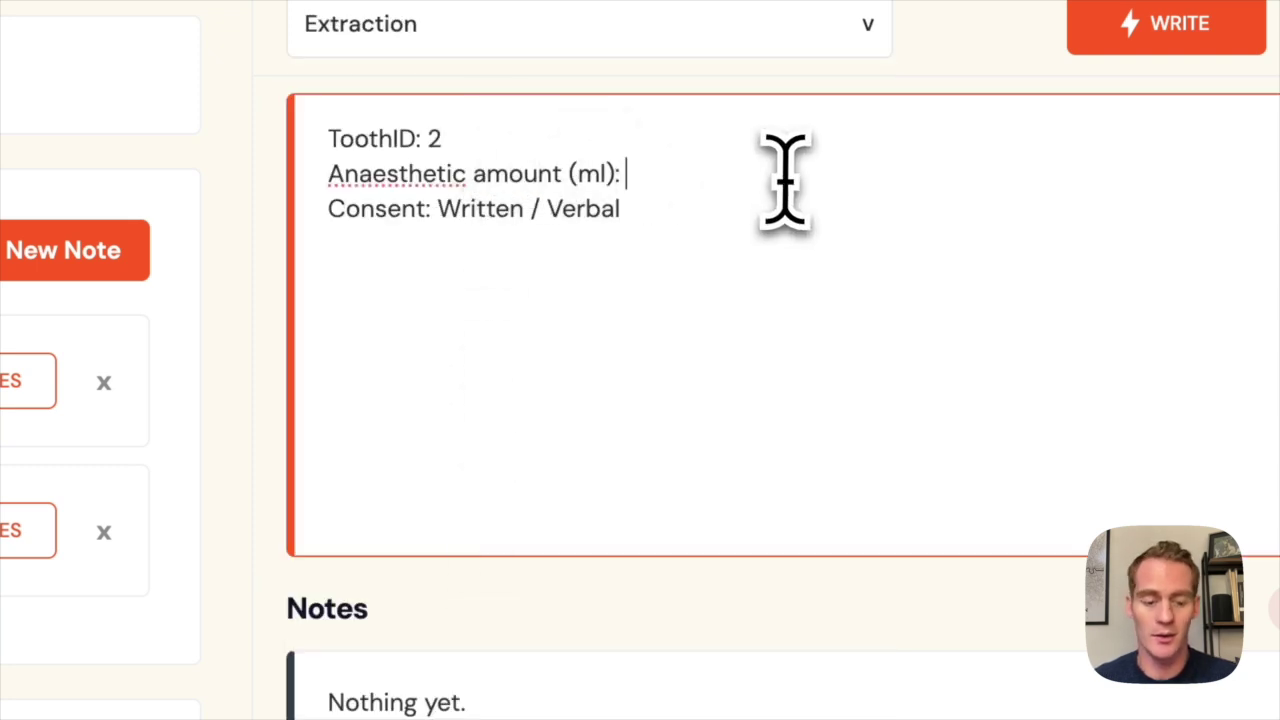
left_click_drag(646, 206, 528, 212)
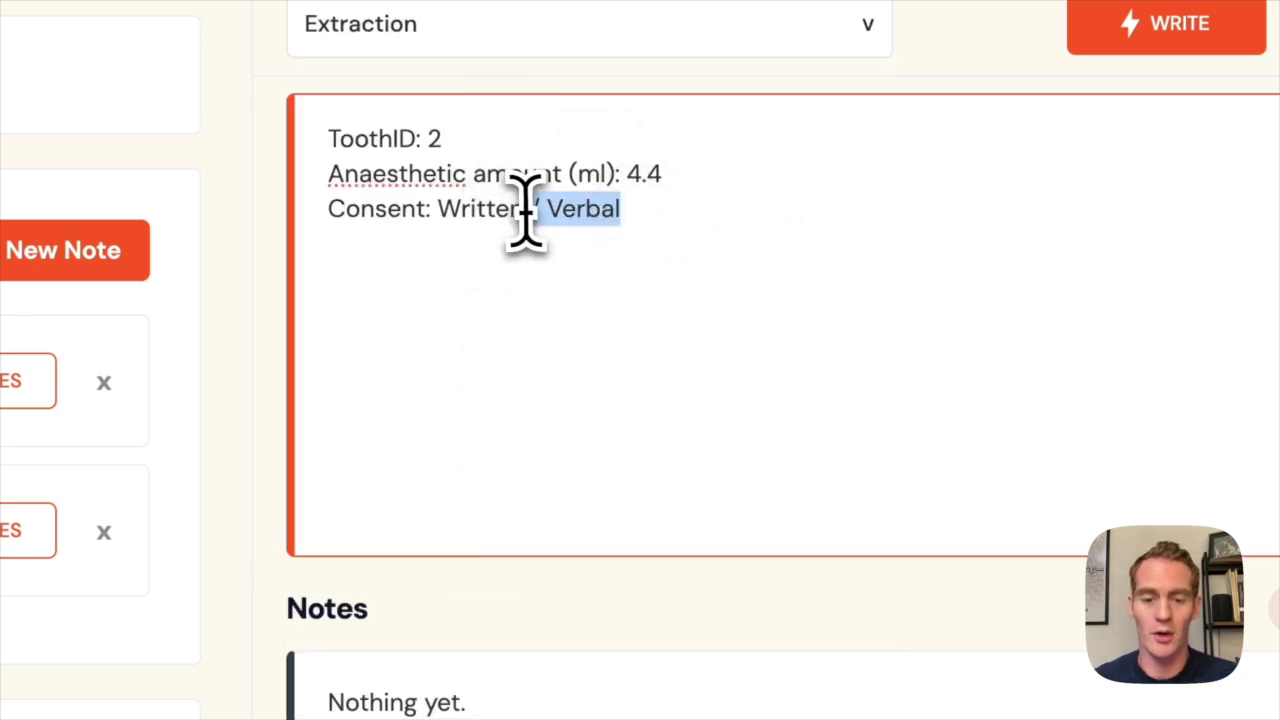
key("BackSpace")
left_click(1150, 62)
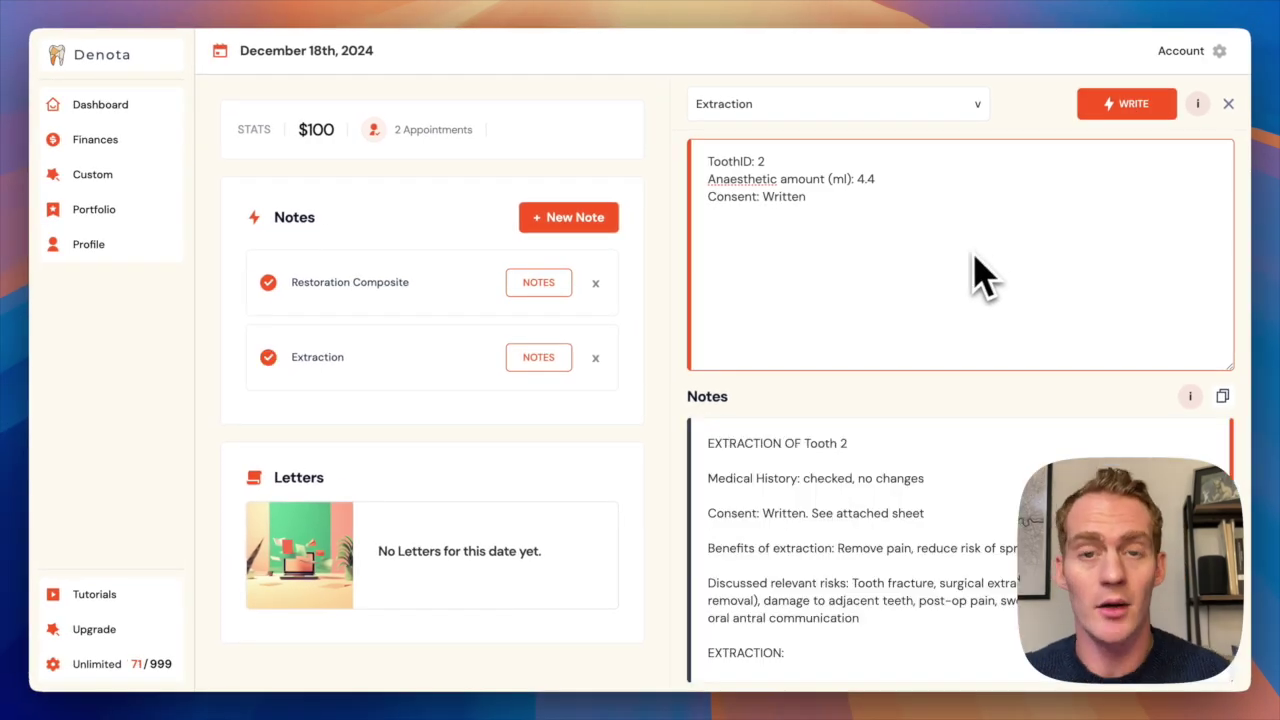
Review the generated extraction notes, including the risks, procedure and post-op instructions
scroll(892, 476, "down", 2)
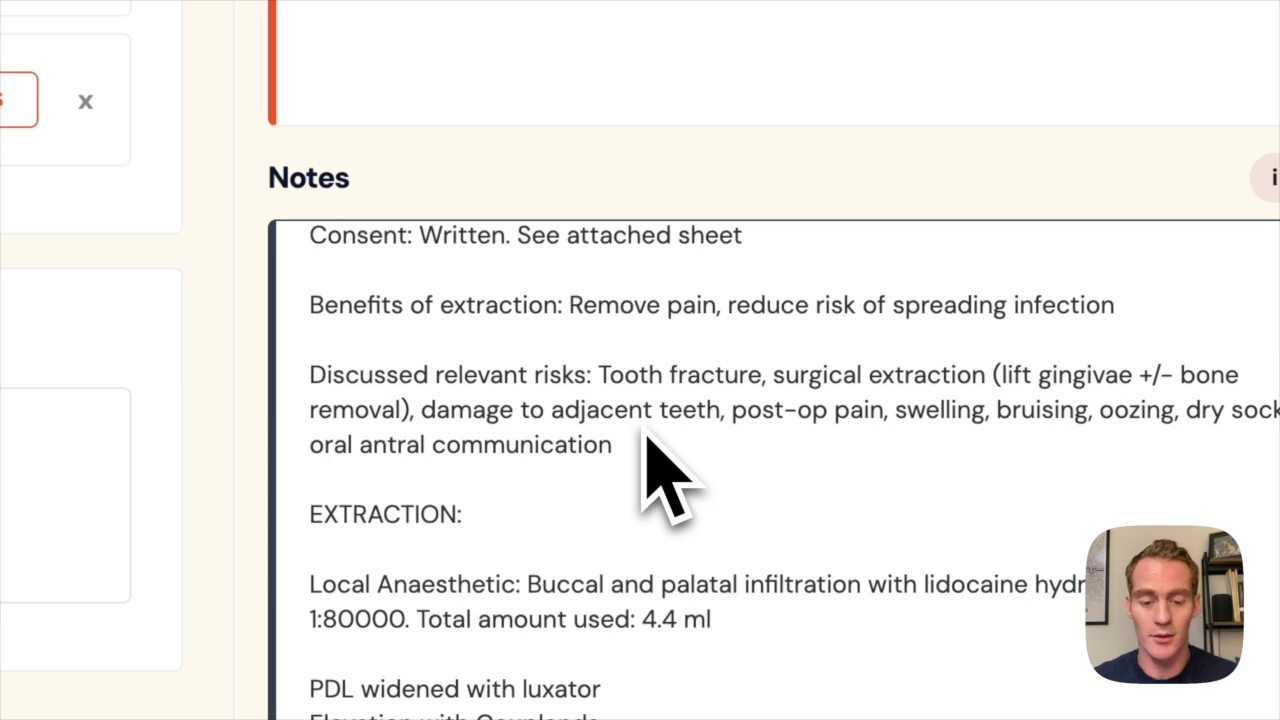
scroll(660, 470, "down", 3)
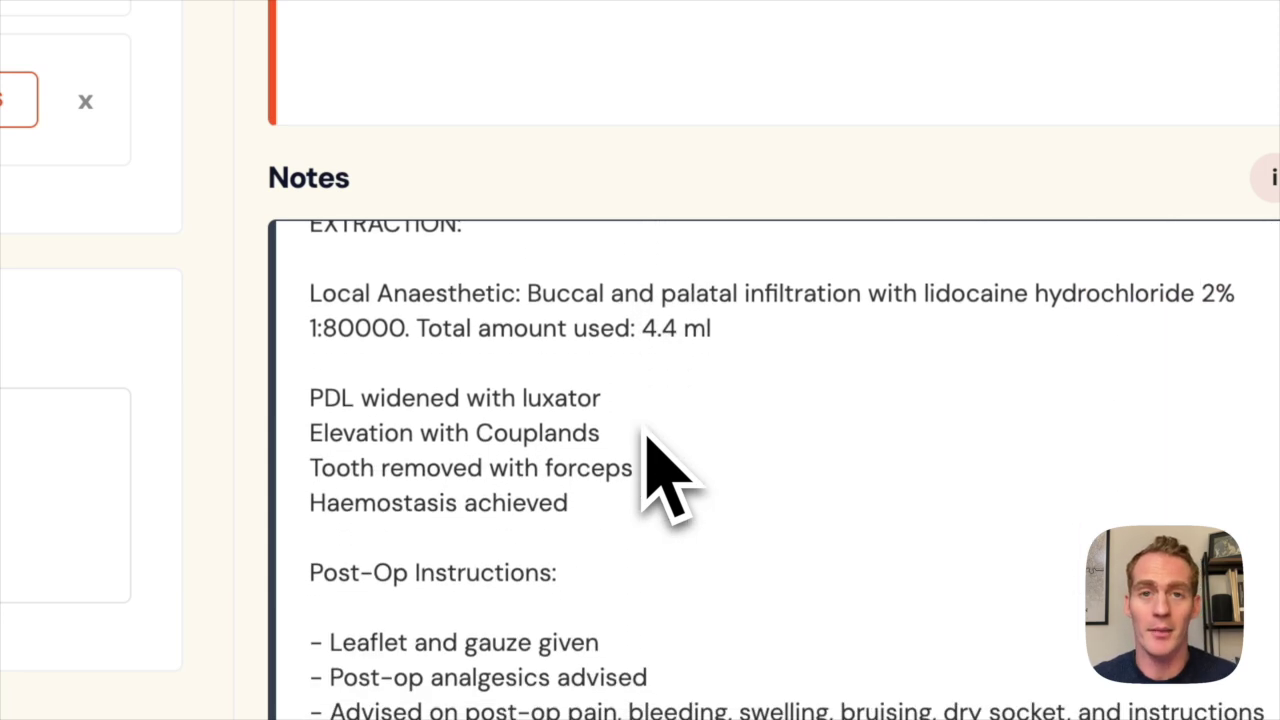
scroll(660, 470, "down", 2)
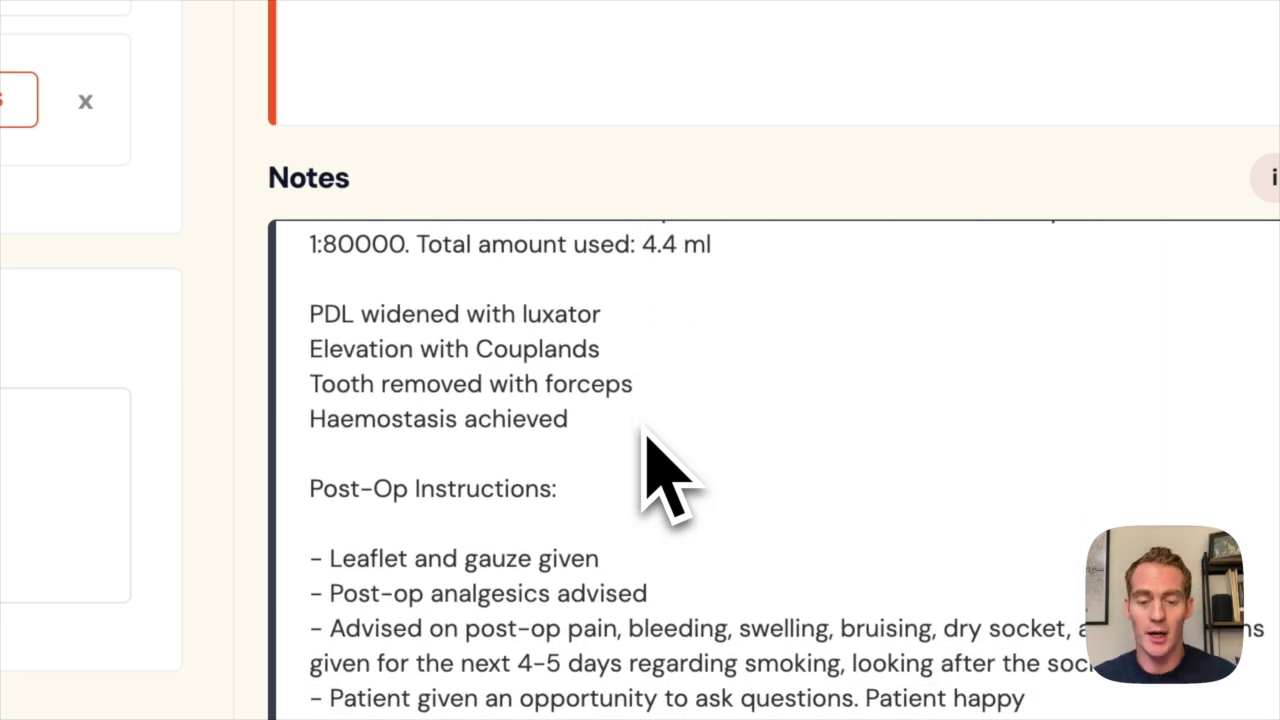
scroll(647, 437, "up", 5)
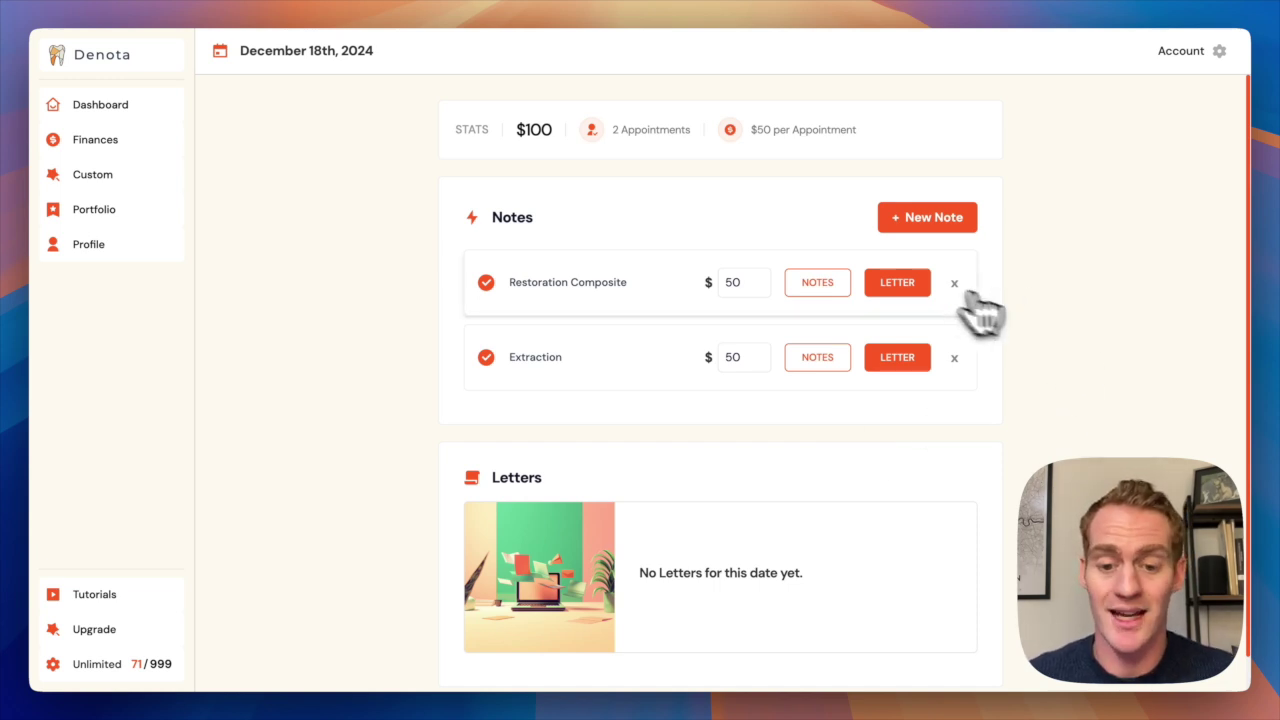
Generate a letter from the Restoration Composite note
left_click(900, 290)
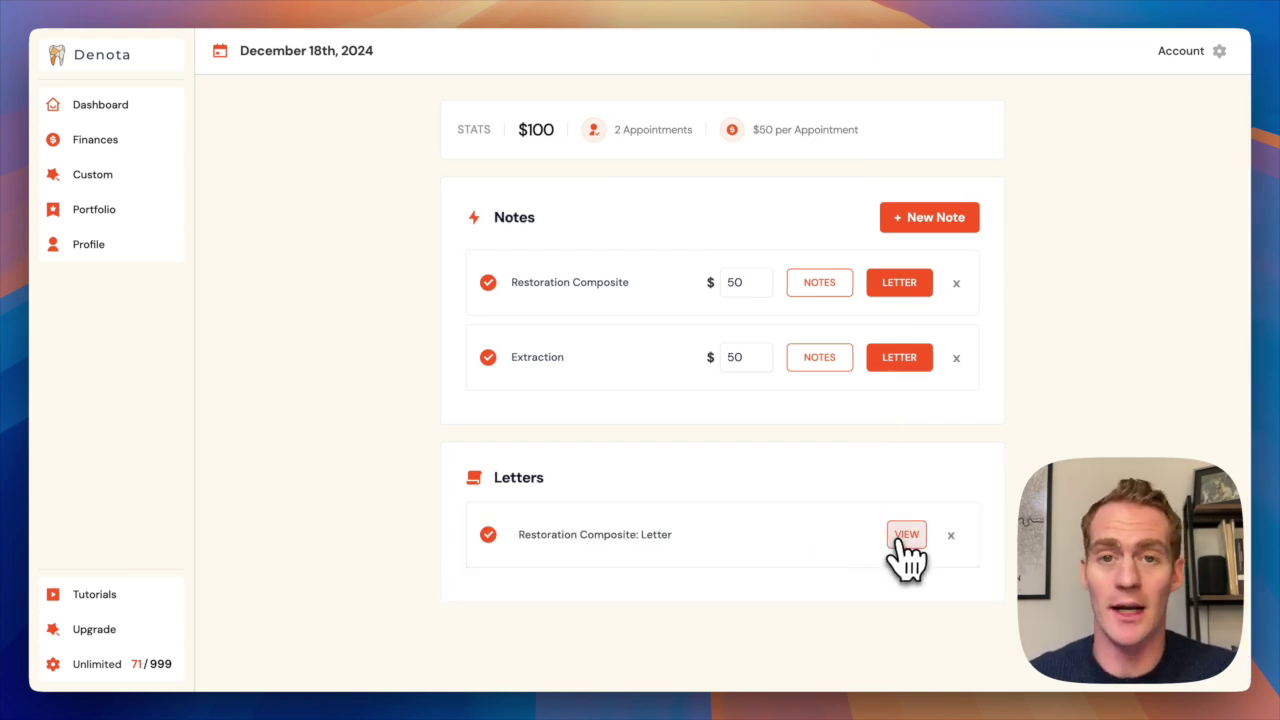
Review the generated Restoration Composite letter, including its appointment summary, risks discussed and post-operative instructions, and close it
left_click(903, 535)
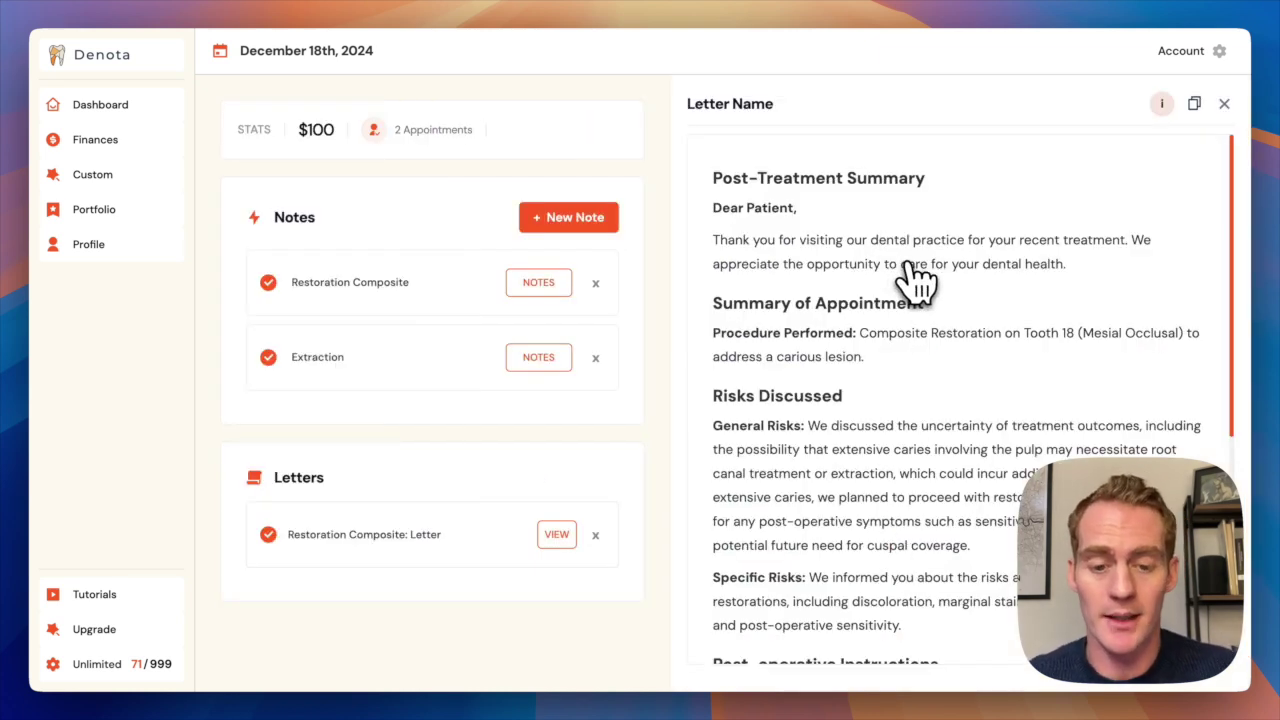
scroll(914, 280, "down", 2)
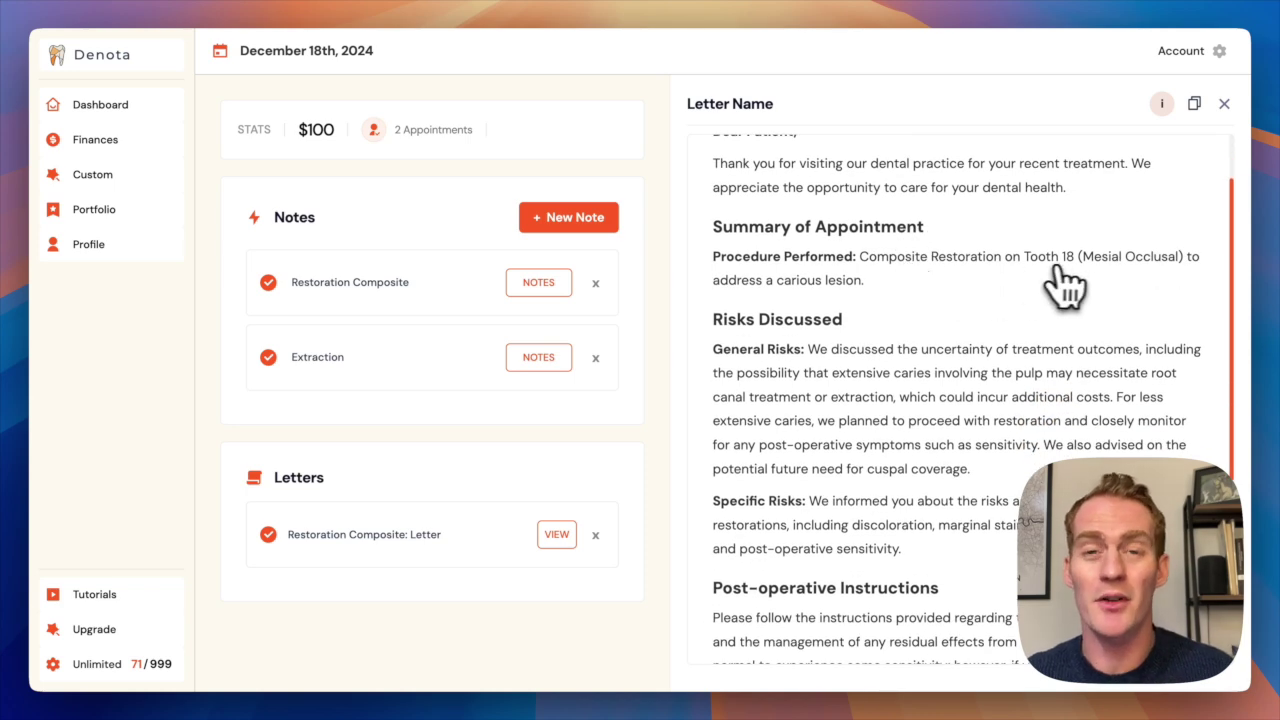
scroll(1077, 285, "down", 2)
scroll(1080, 285, "down", 7)
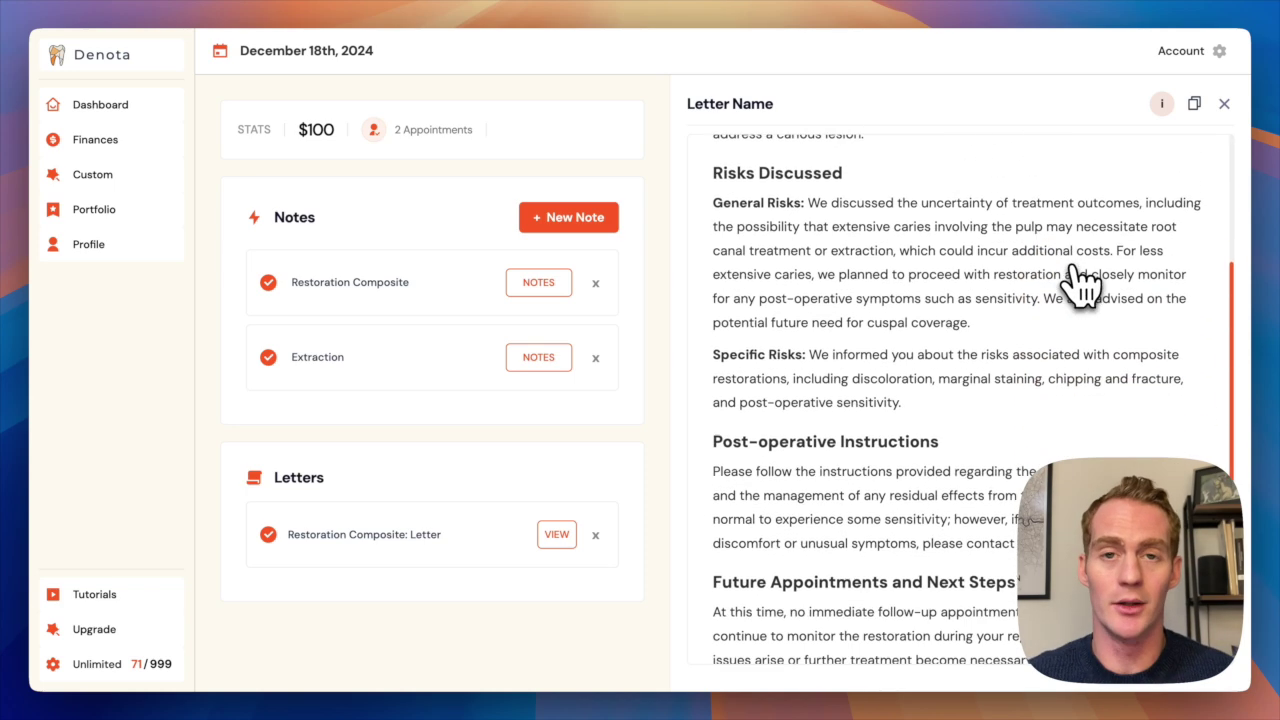
scroll(1080, 285, "up", 10)
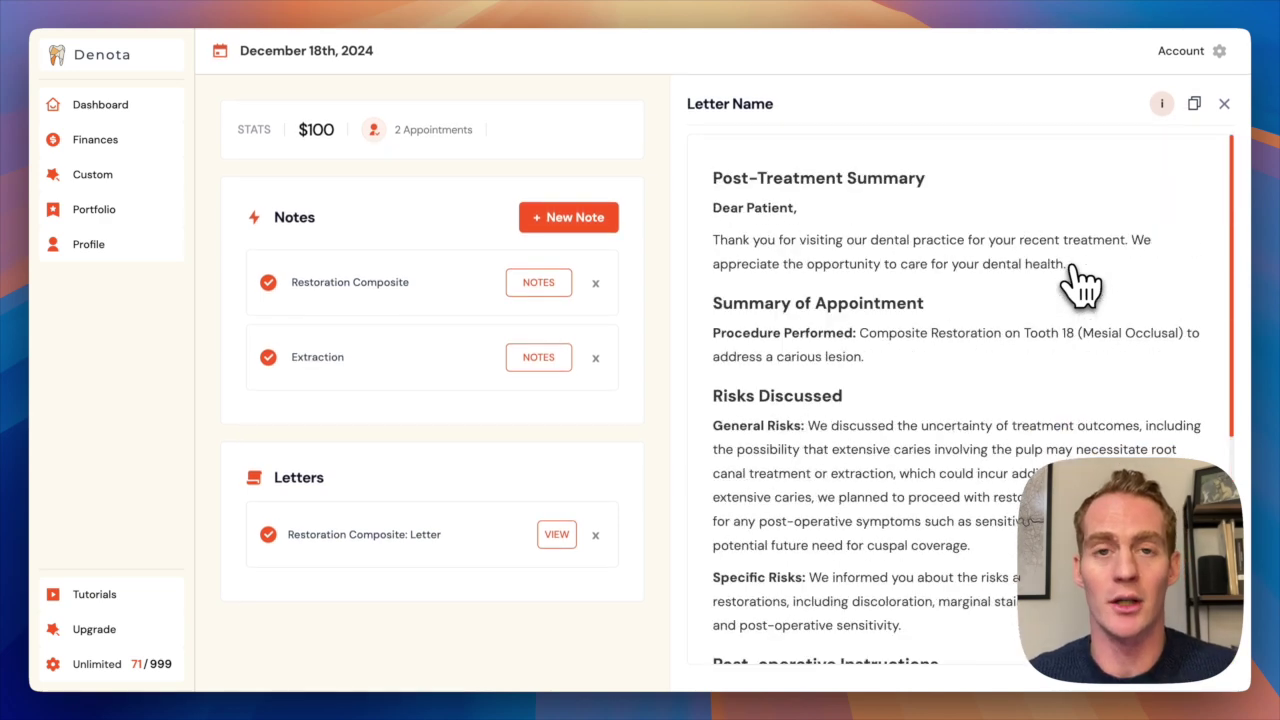
left_click(1224, 103)
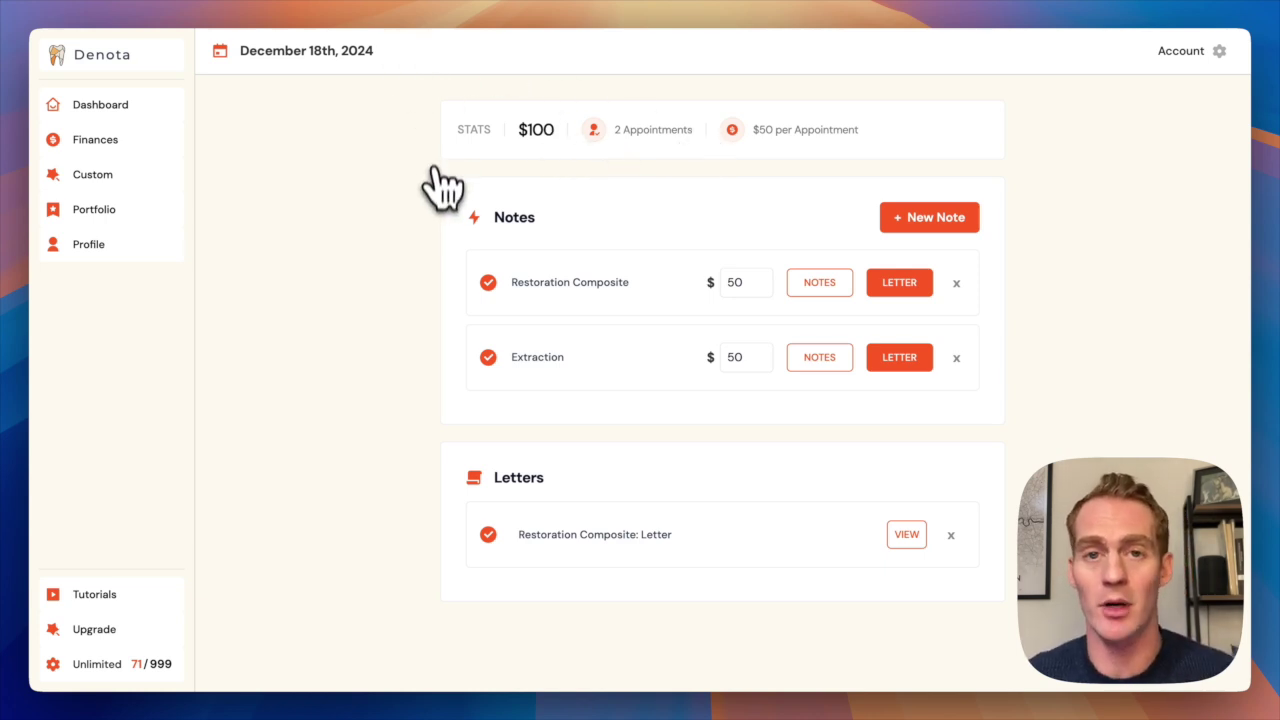
Set the fee of the Restoration Composite note to $300 and the Extraction note to $250
left_click(737, 283)
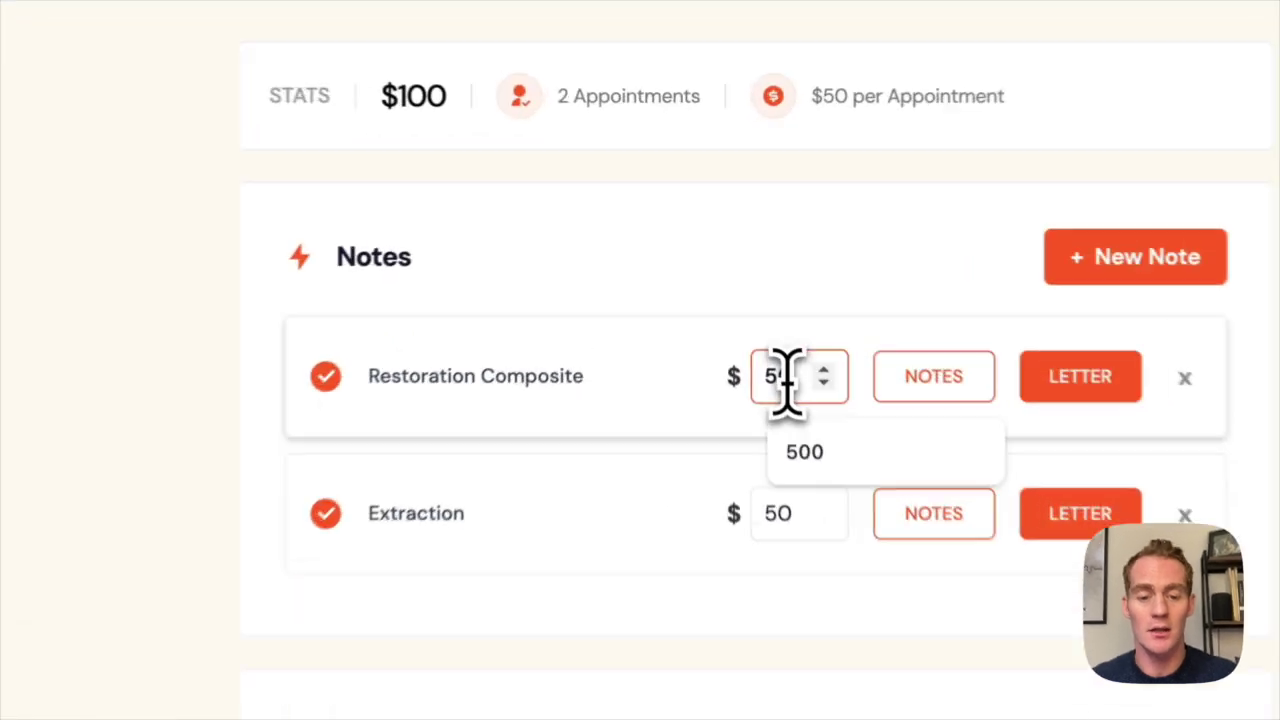
key("BackSpace")
key("BackSpace")
type("350")
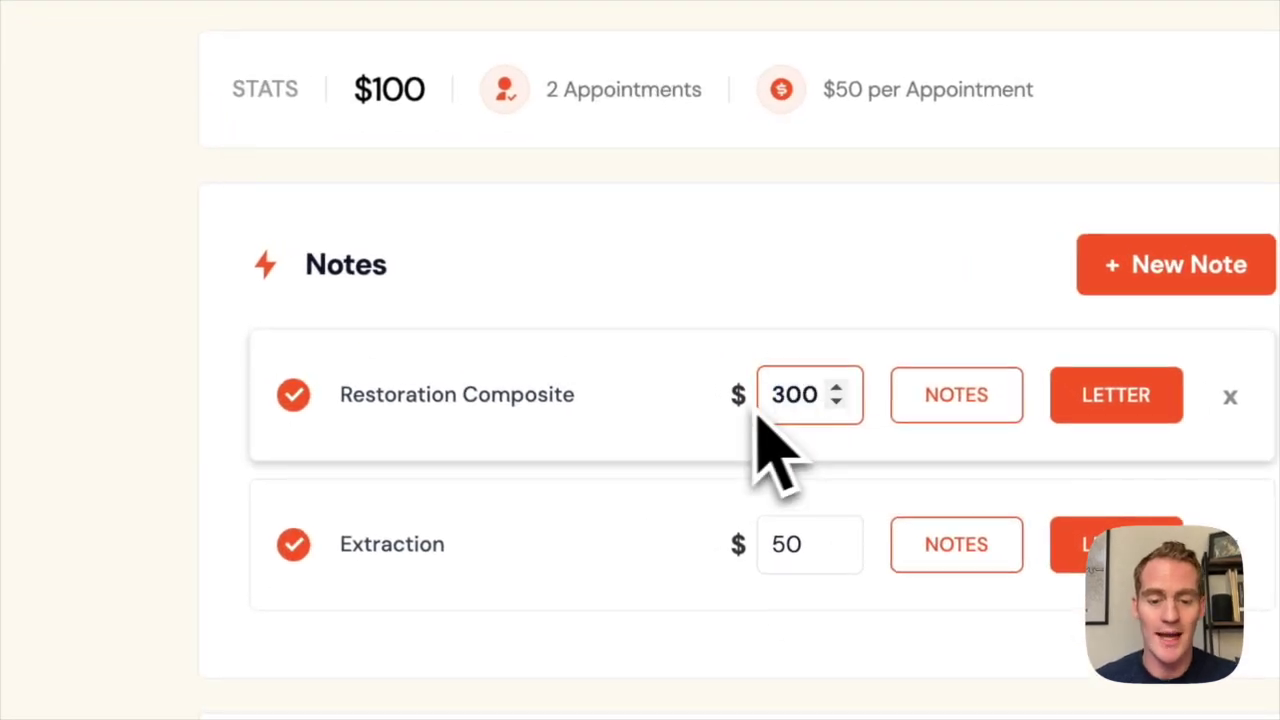
double_click(785, 547)
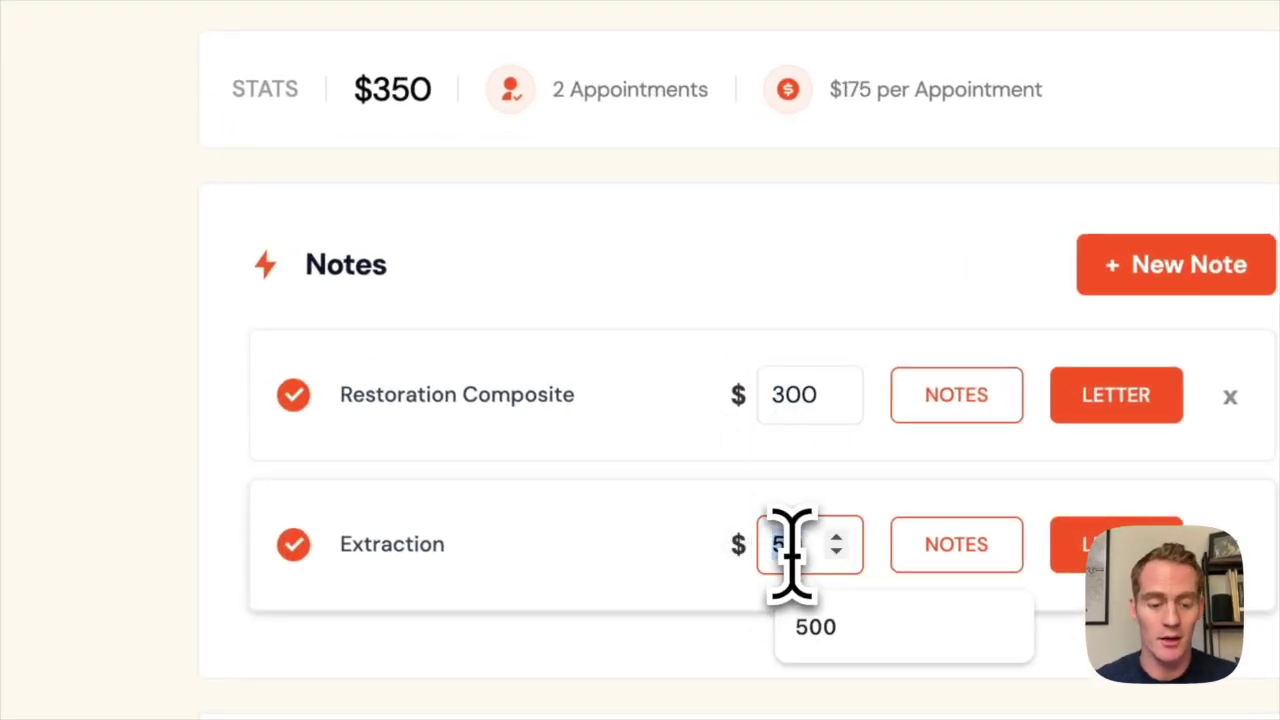
type("250")
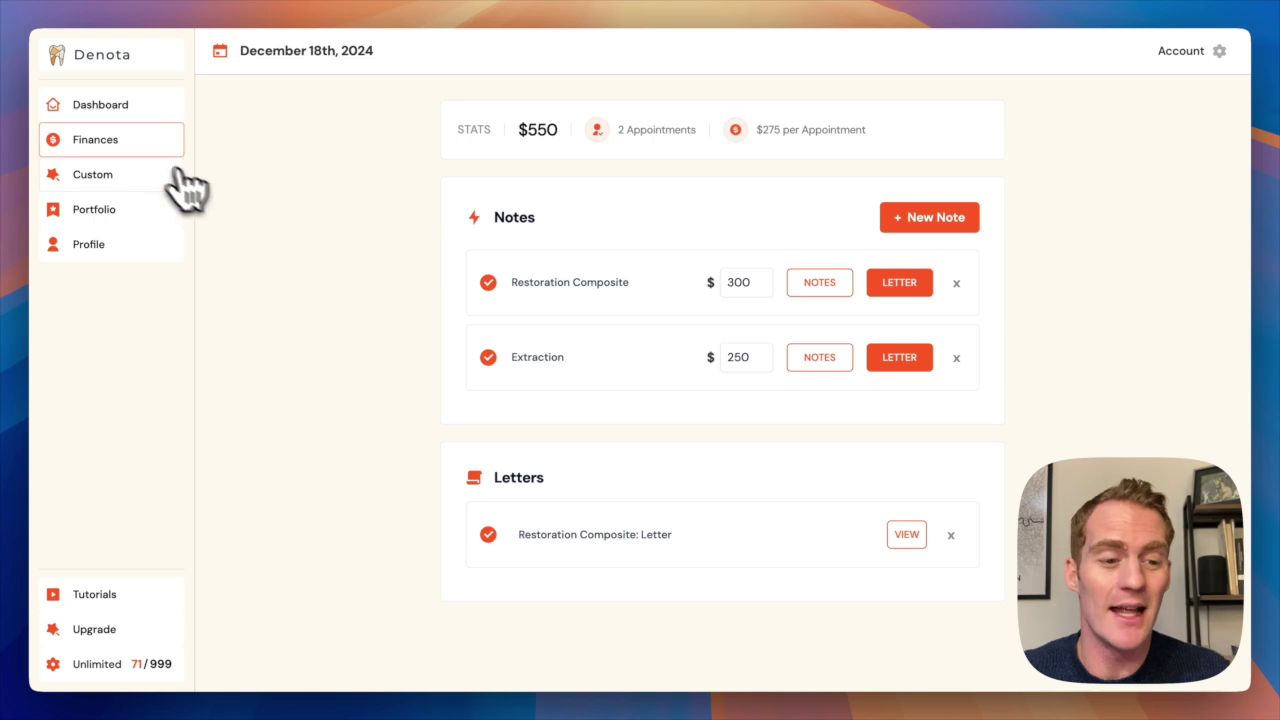
Examine the gross income chart in the finances overview and show total expenses for this year
left_click(128, 143)
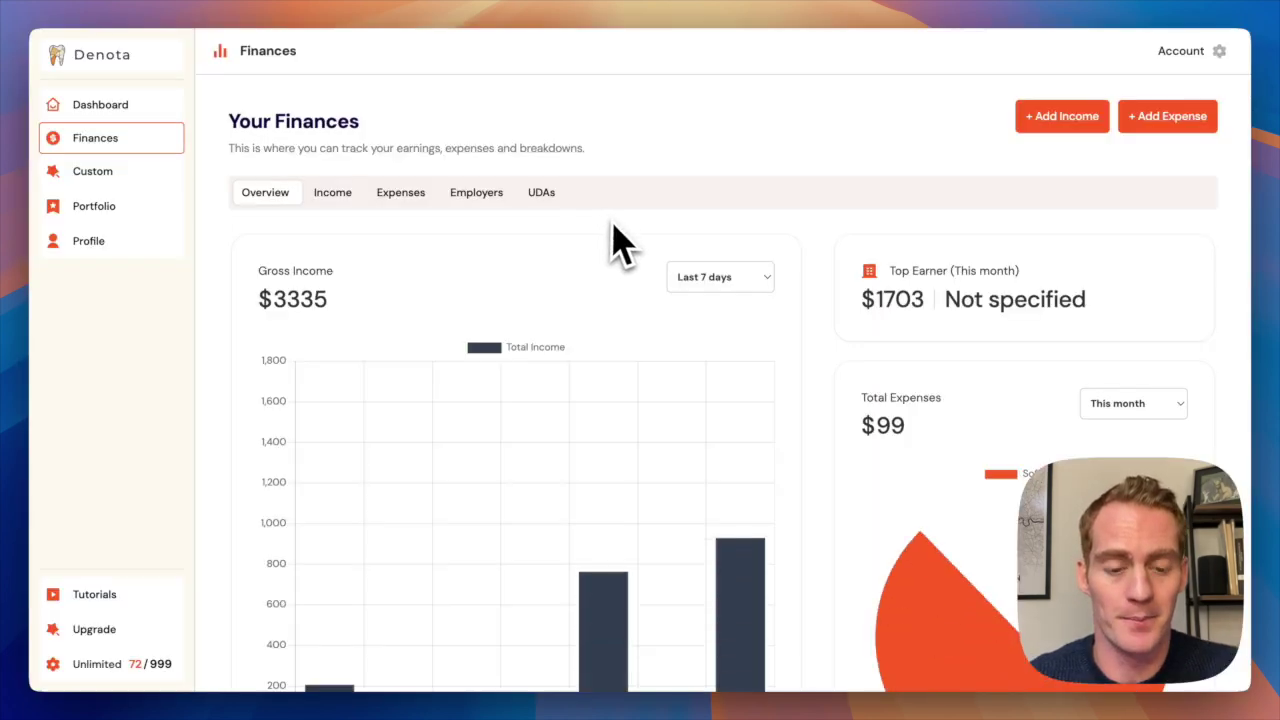
scroll(575, 335, "down", 1)
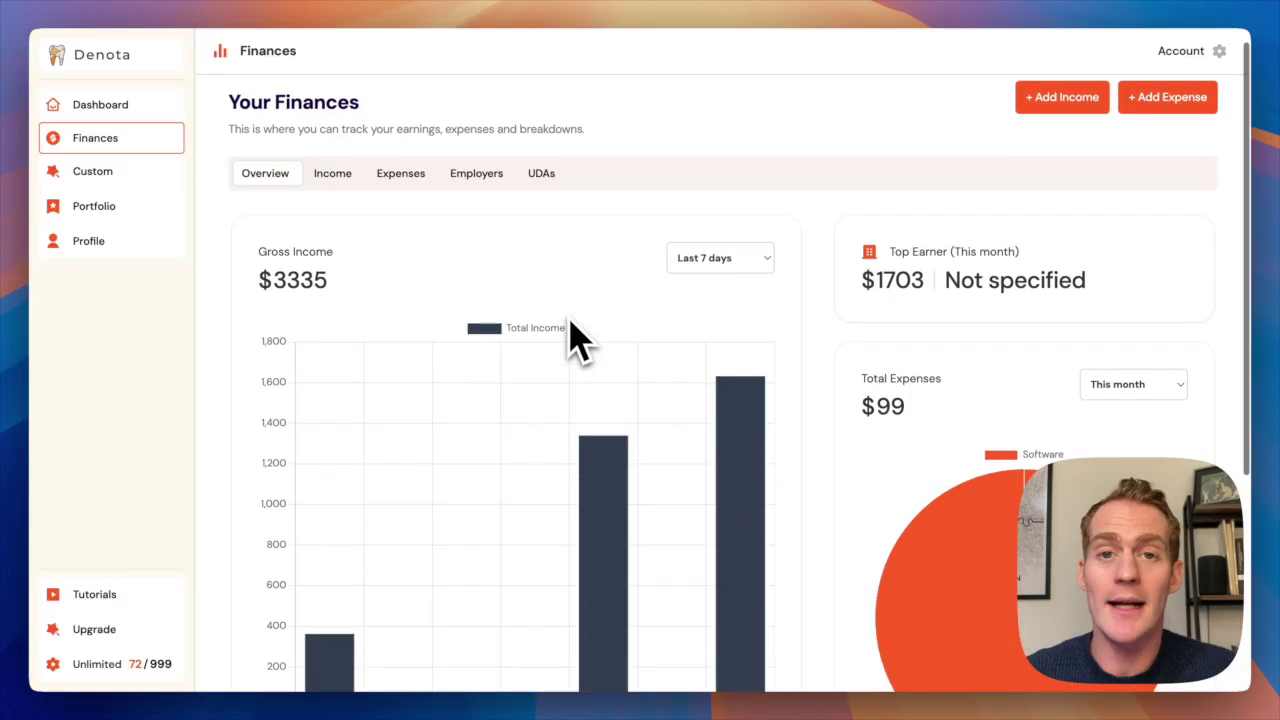
scroll(571, 322, "down", 3)
scroll(580, 340, "up", 3)
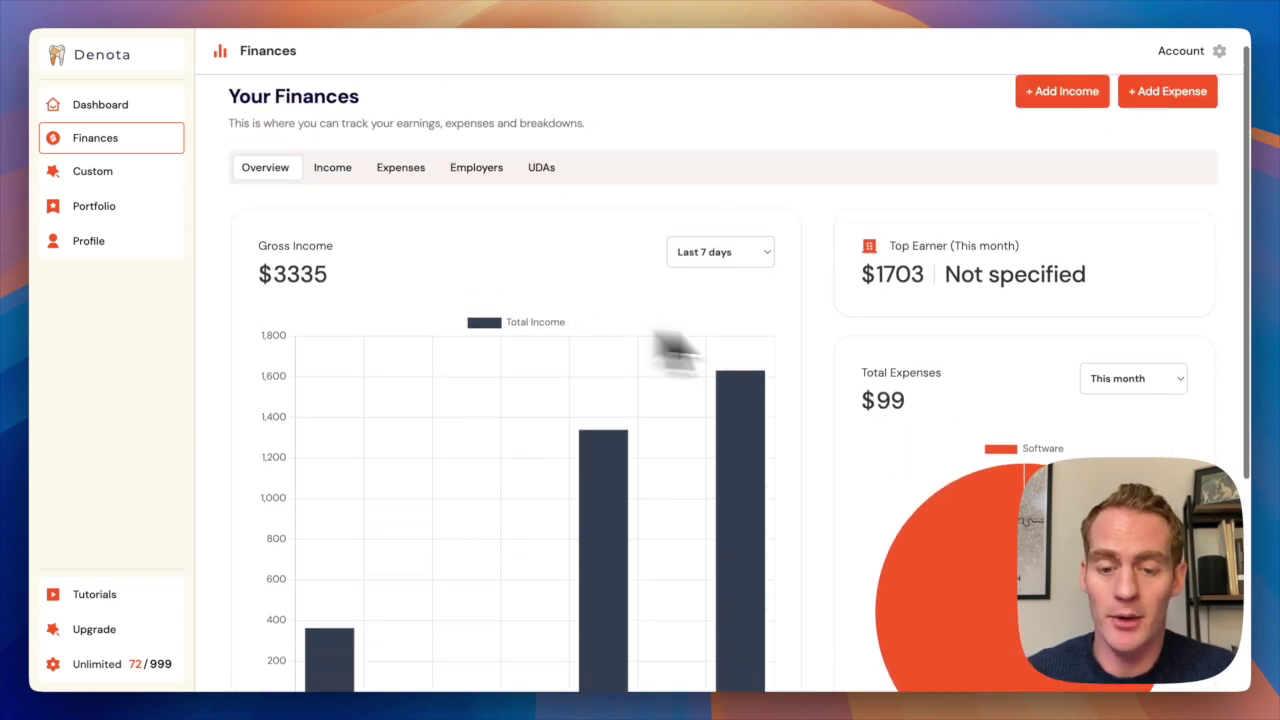
left_click(1125, 380)
left_click(1135, 420)
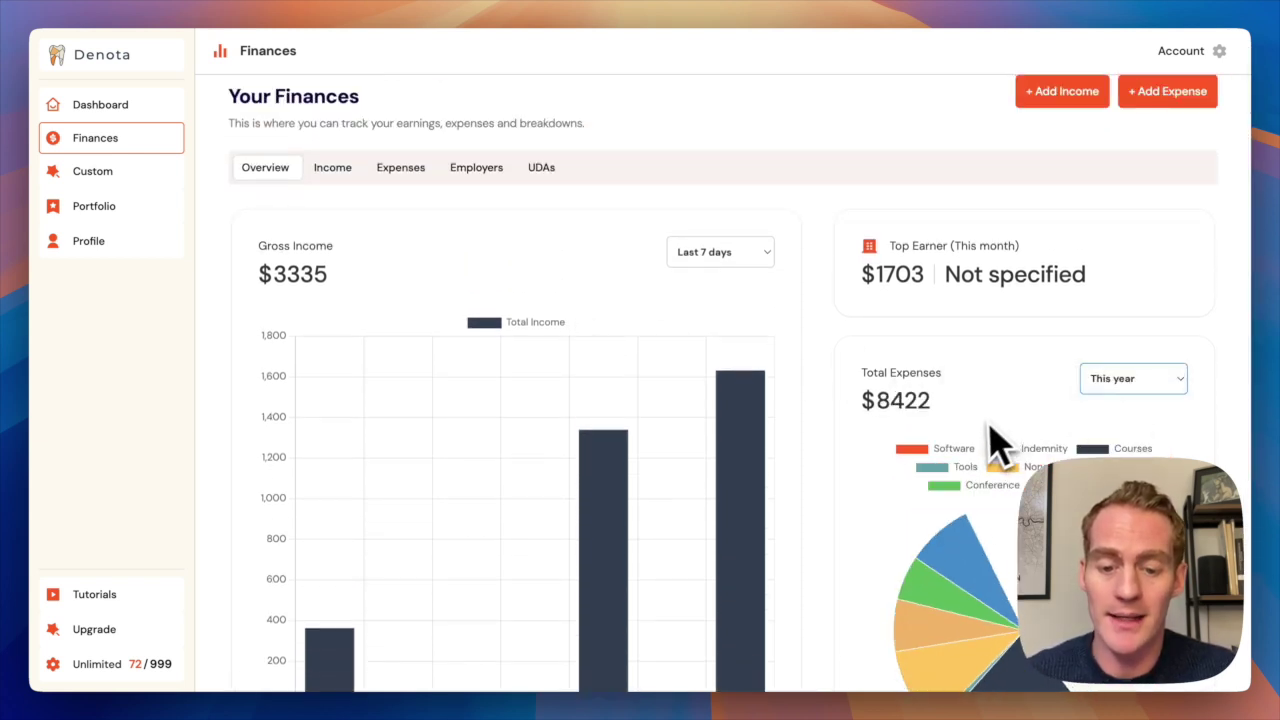
View the employers section of the finances
left_click(462, 170)
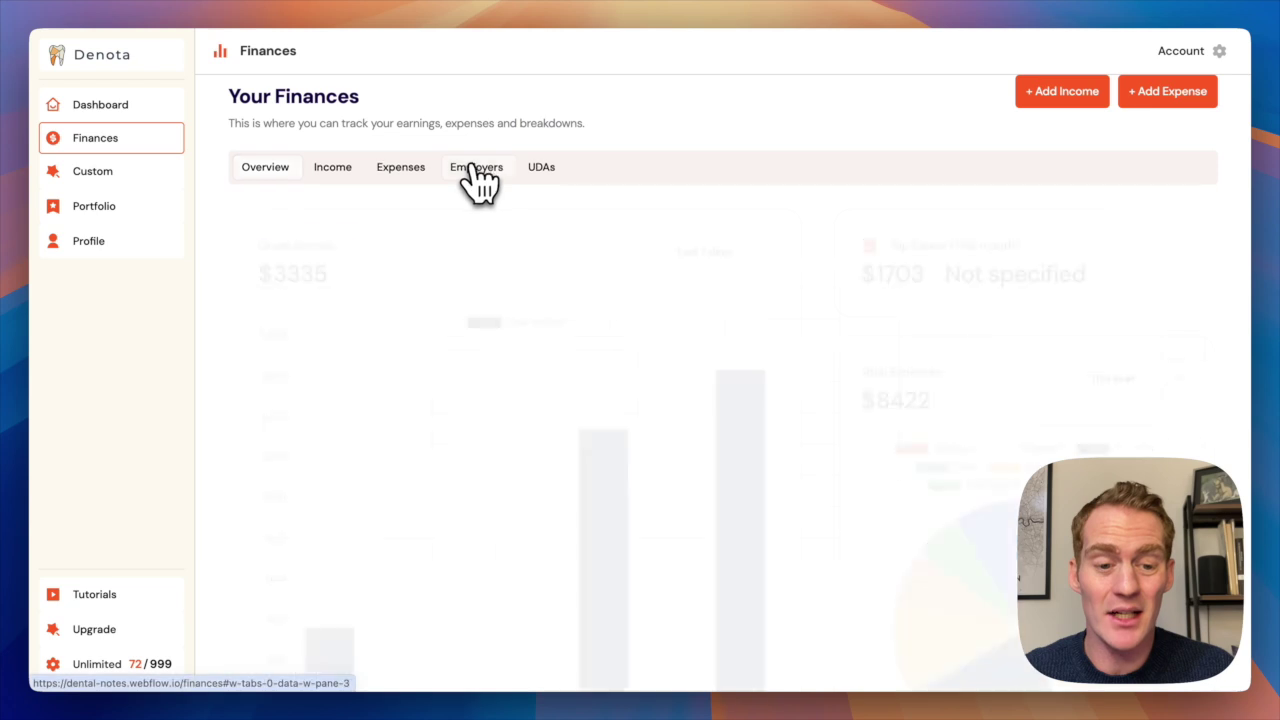
scroll(630, 370, "down", 1)
scroll(640, 388, "up", 1)
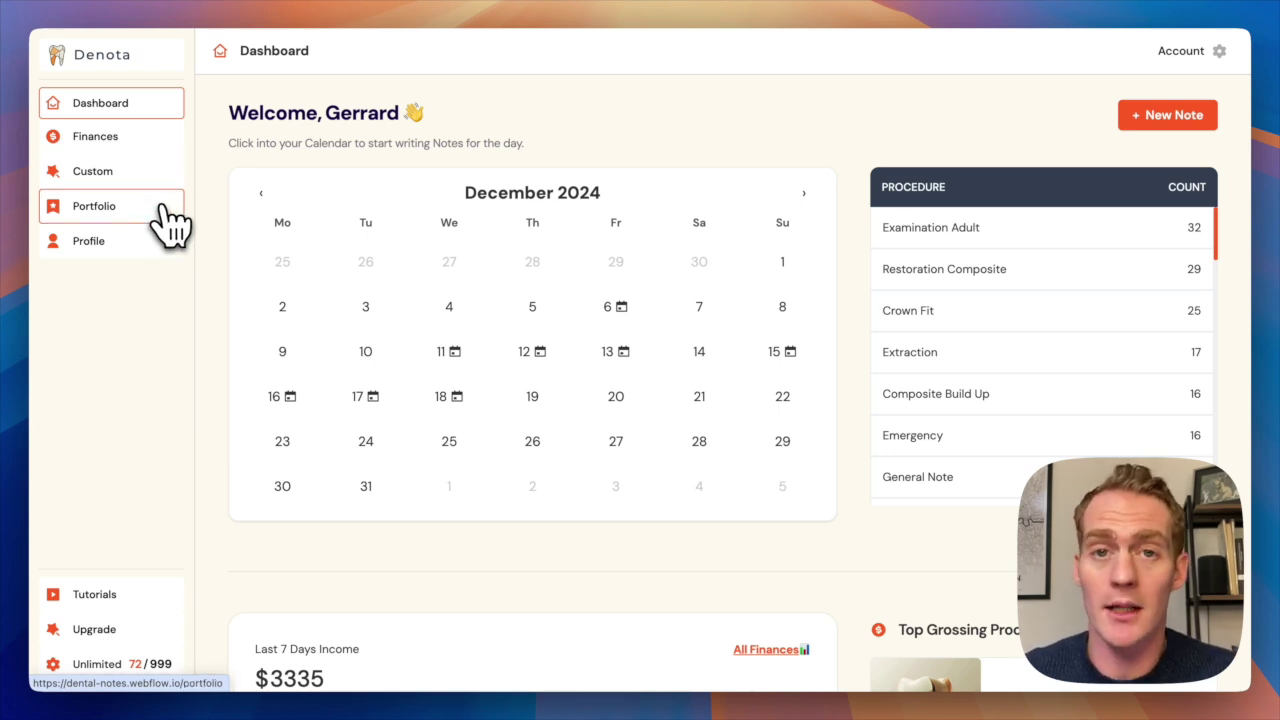
Review the dentist's portfolio, from the profile and experiences to the Composite Work and Restorative case pages
left_click(165, 222)
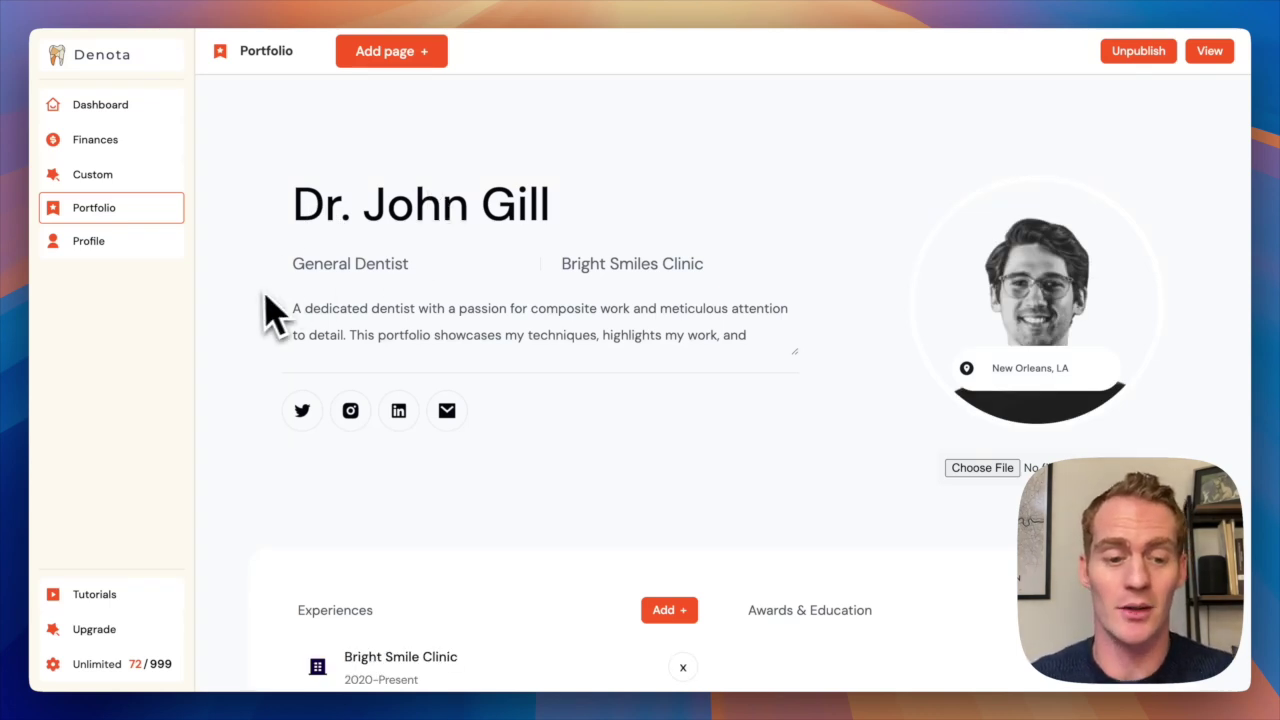
scroll(262, 318, "down", 10)
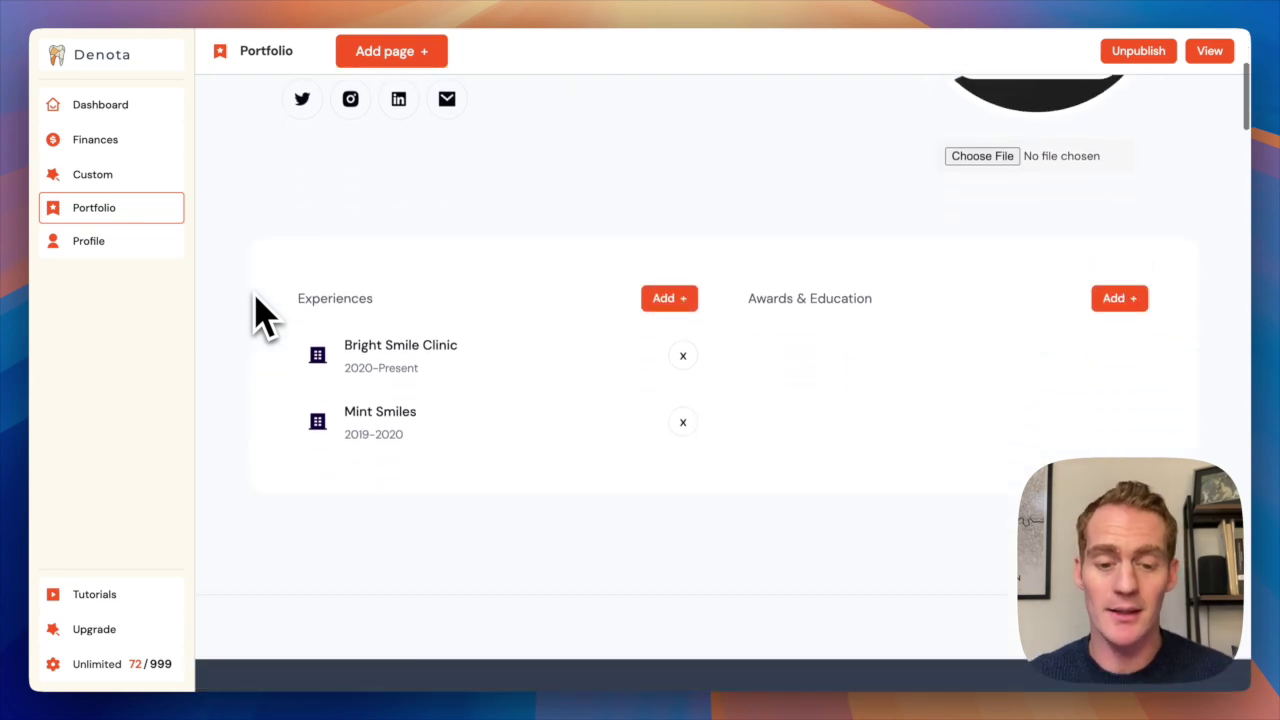
scroll(262, 318, "down", 10)
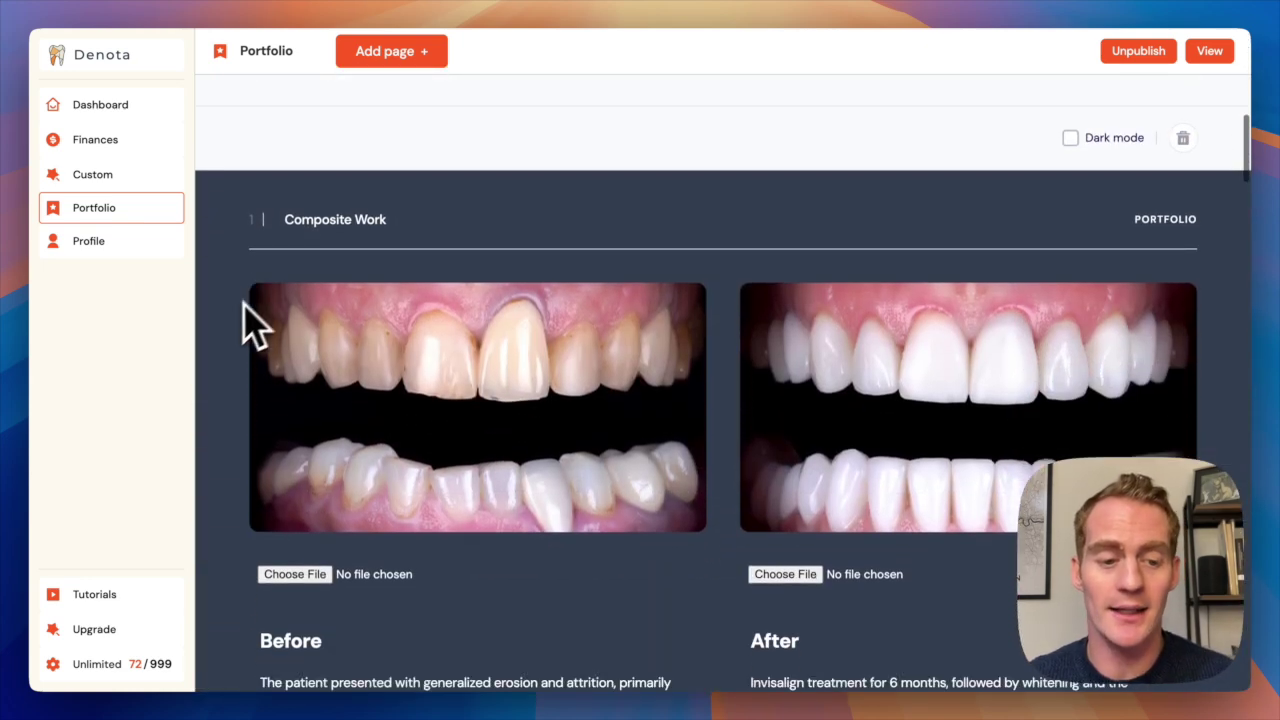
scroll(222, 340, "down", 20)
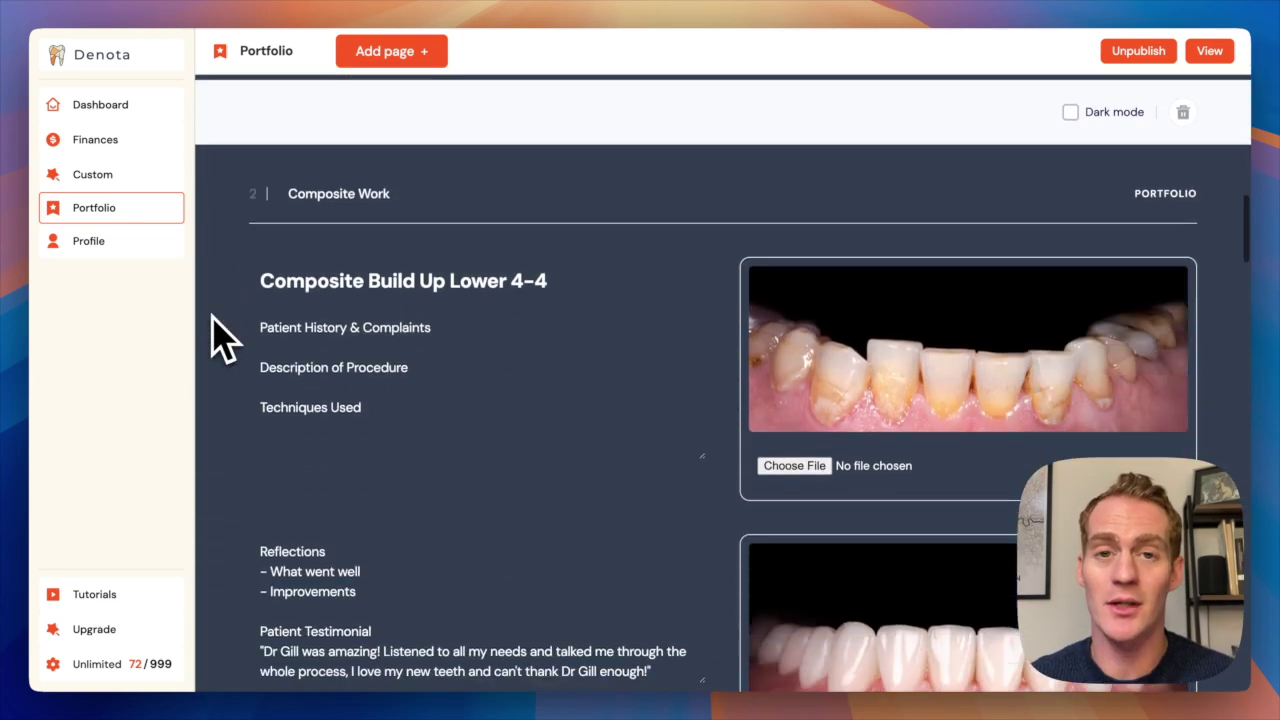
scroll(213, 316, "down", 18)
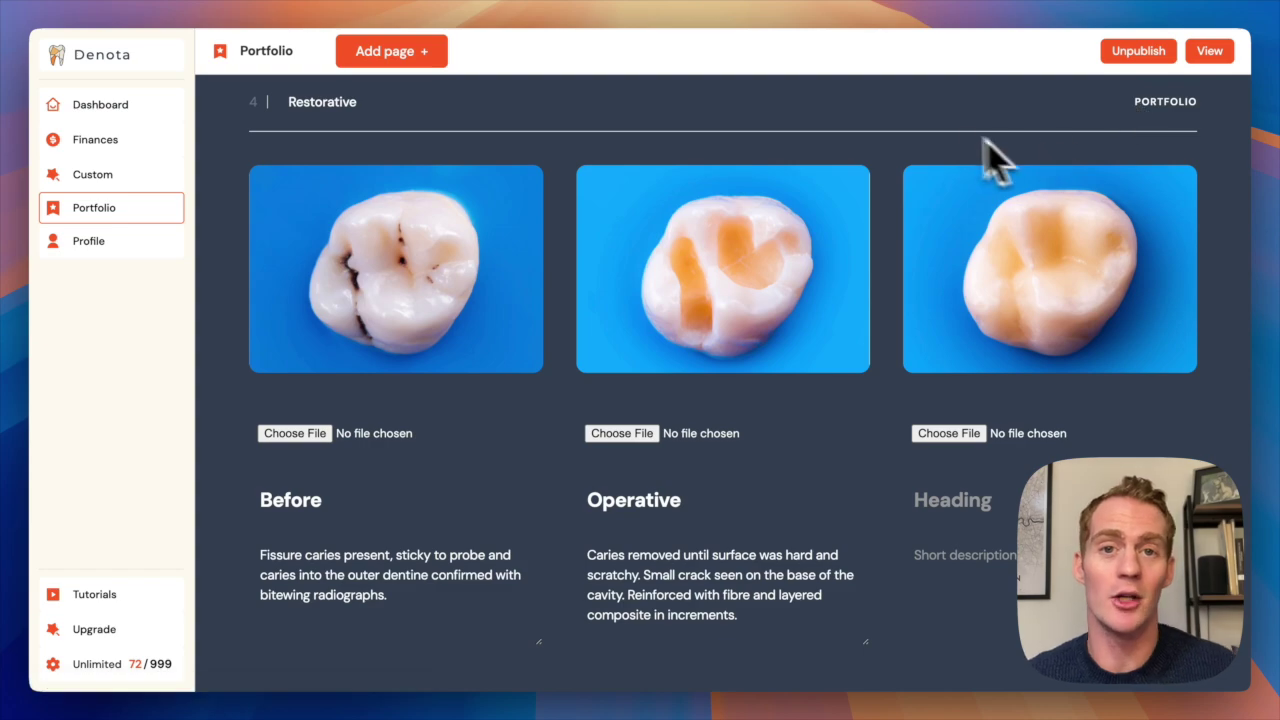
scroll(845, 270, "up", 15)
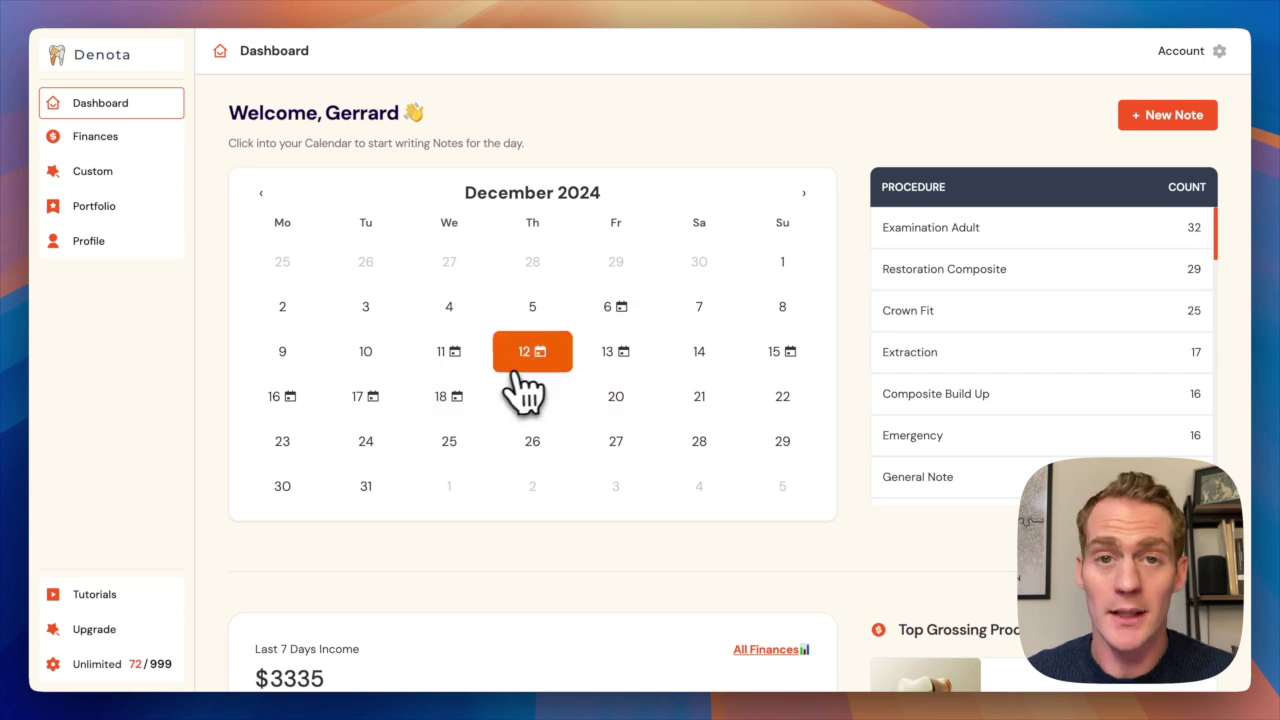
Add a third note for December 18, 2024 with the Child Restoration procedure and close its editor
left_click(443, 410)
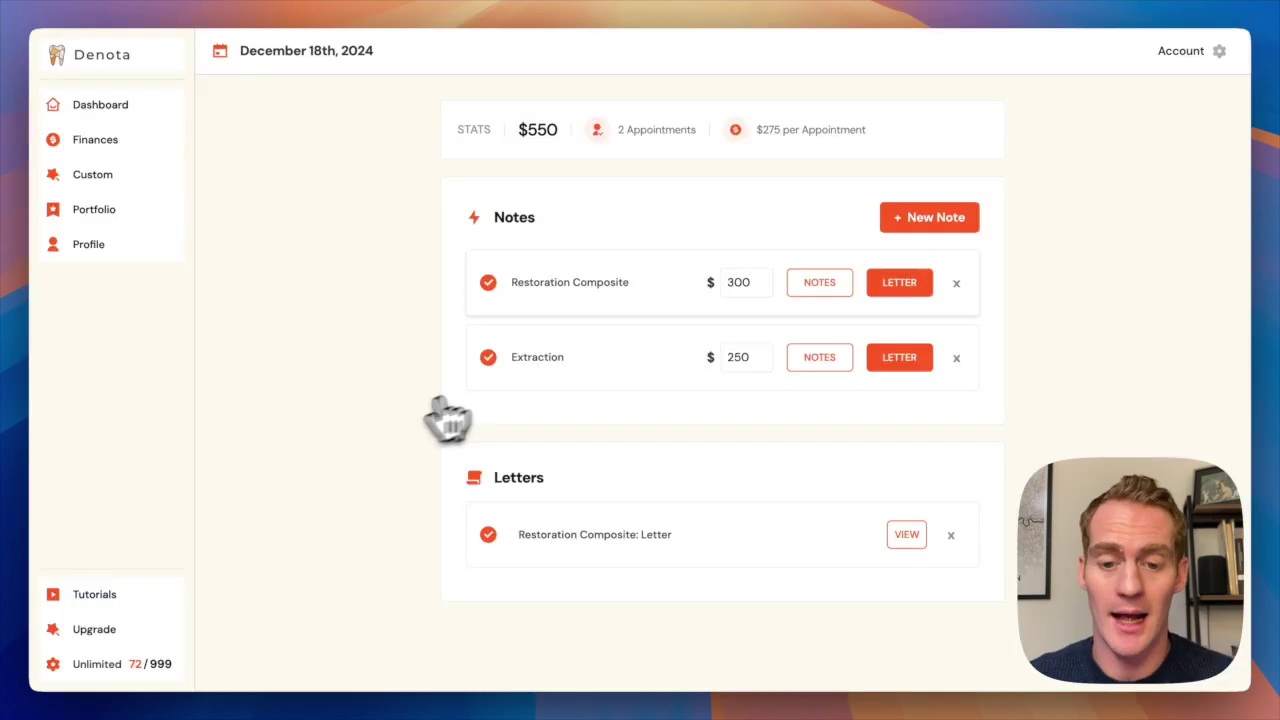
left_click(935, 225)
left_click(860, 110)
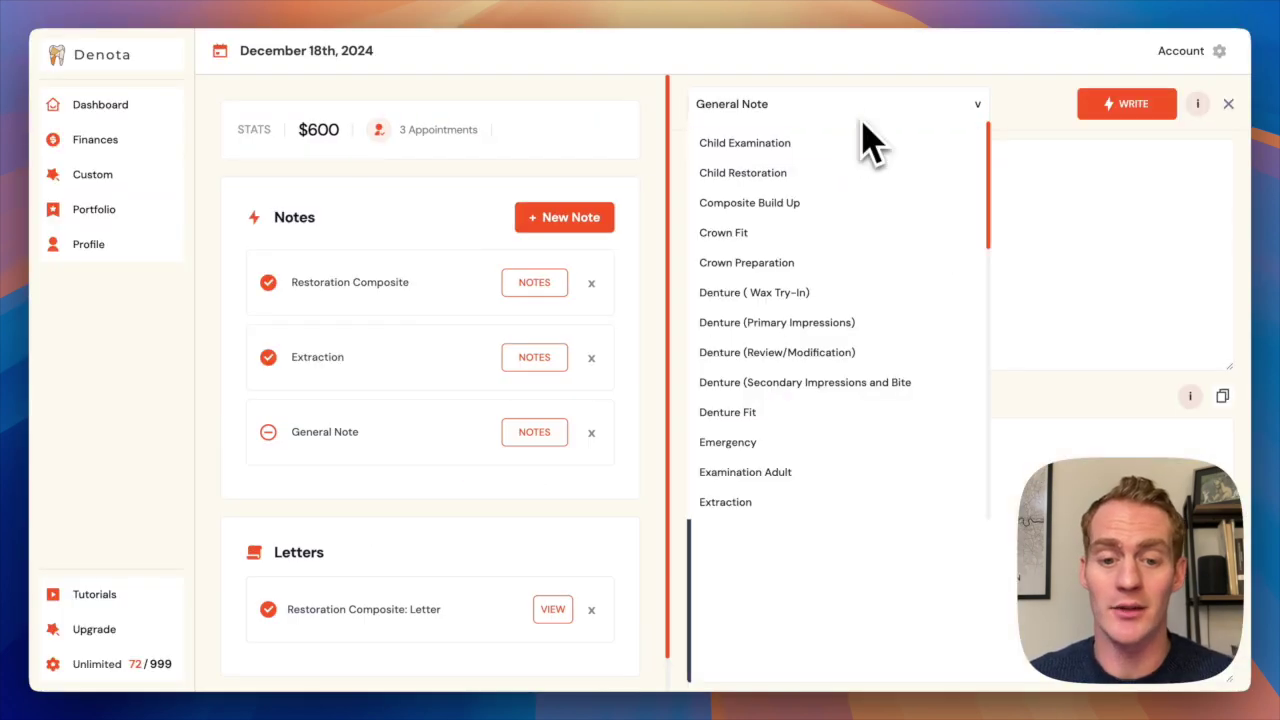
left_click(828, 172)
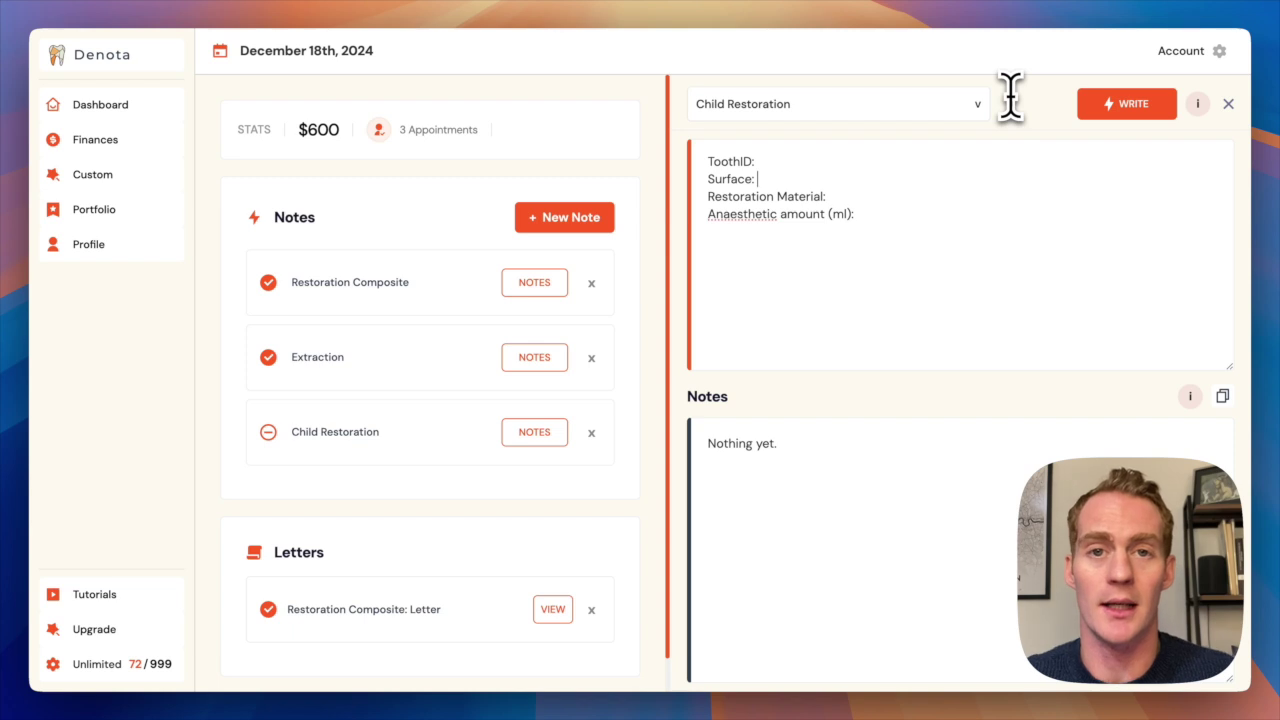
key("Escape")
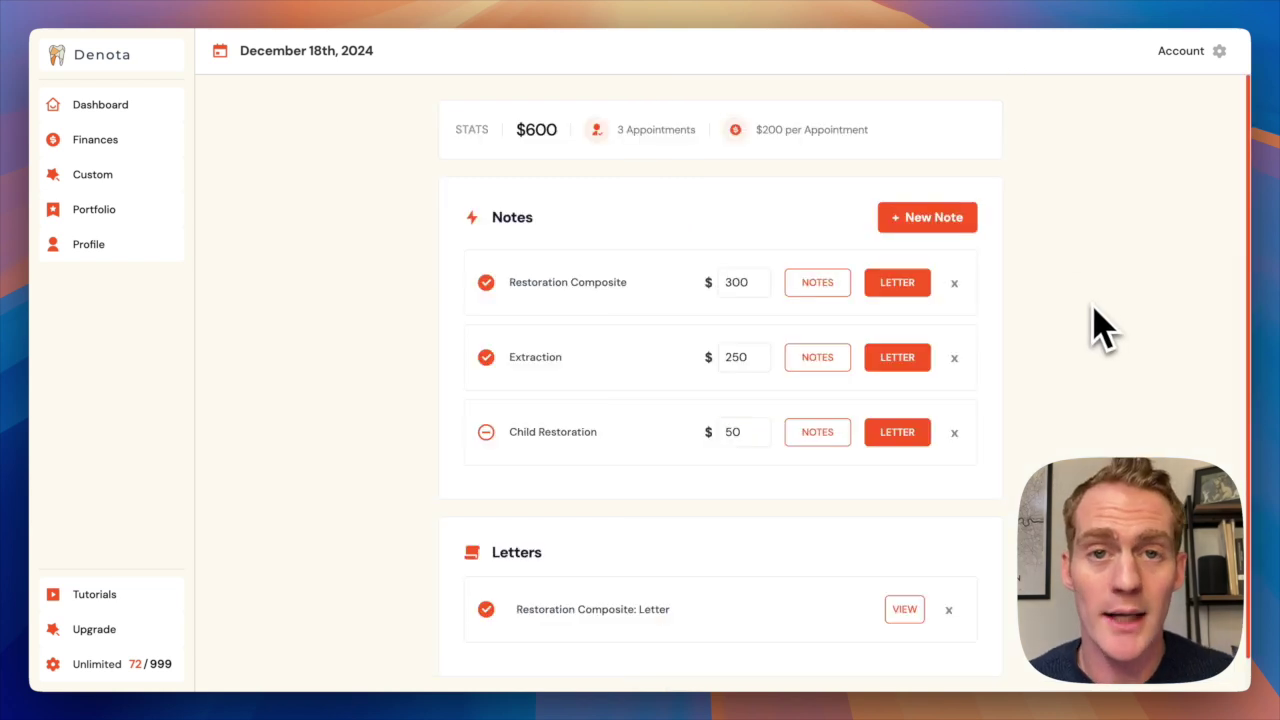